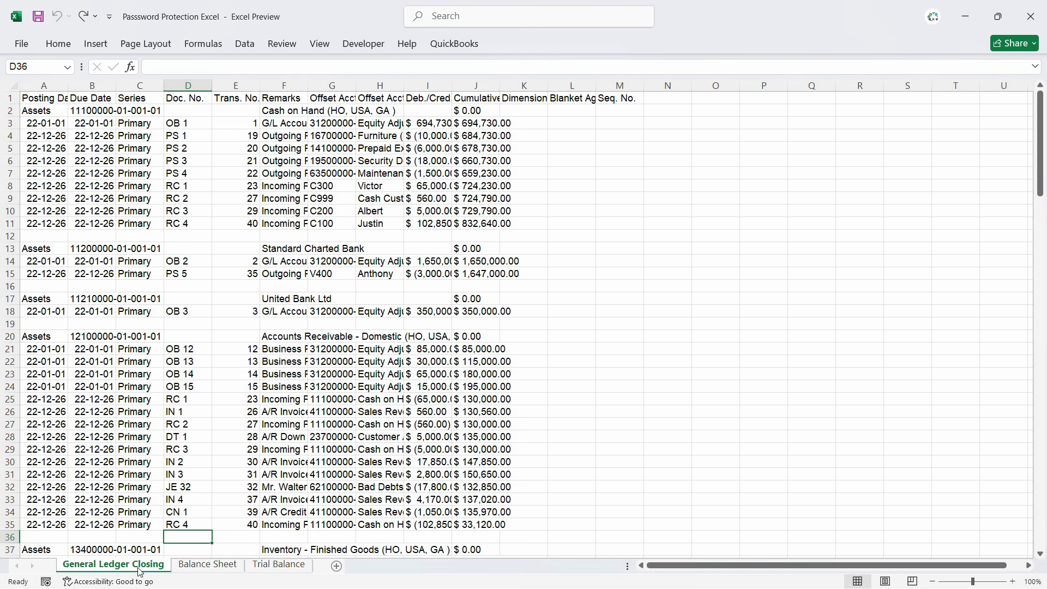
- Protect the General Ledger Closing sheet with a password, allowing only the selection of locked and unlocked cells, and re-enter the password
click(224, 567)
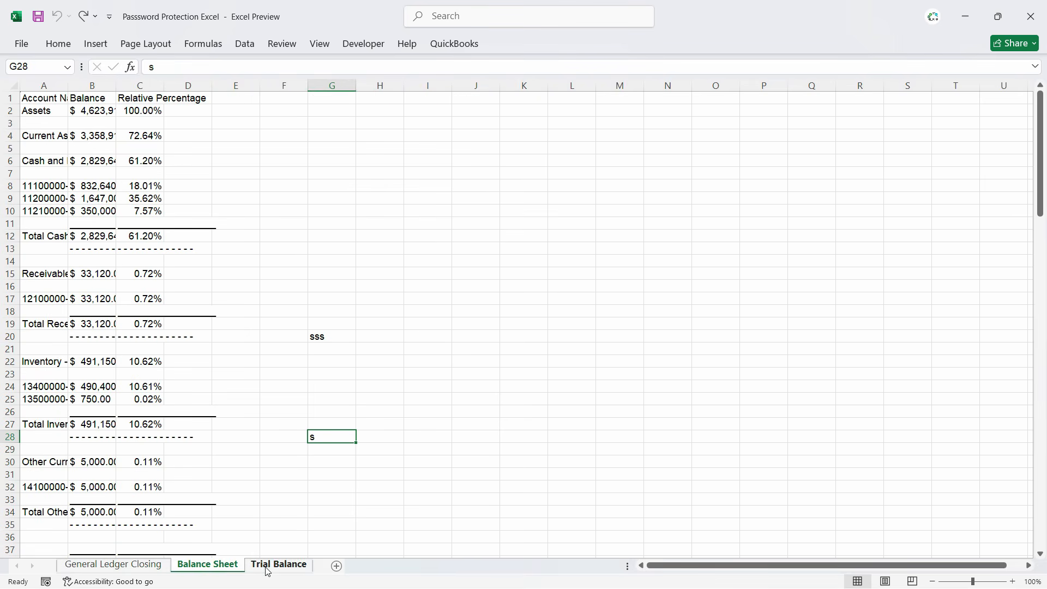
click(266, 567)
click(103, 567)
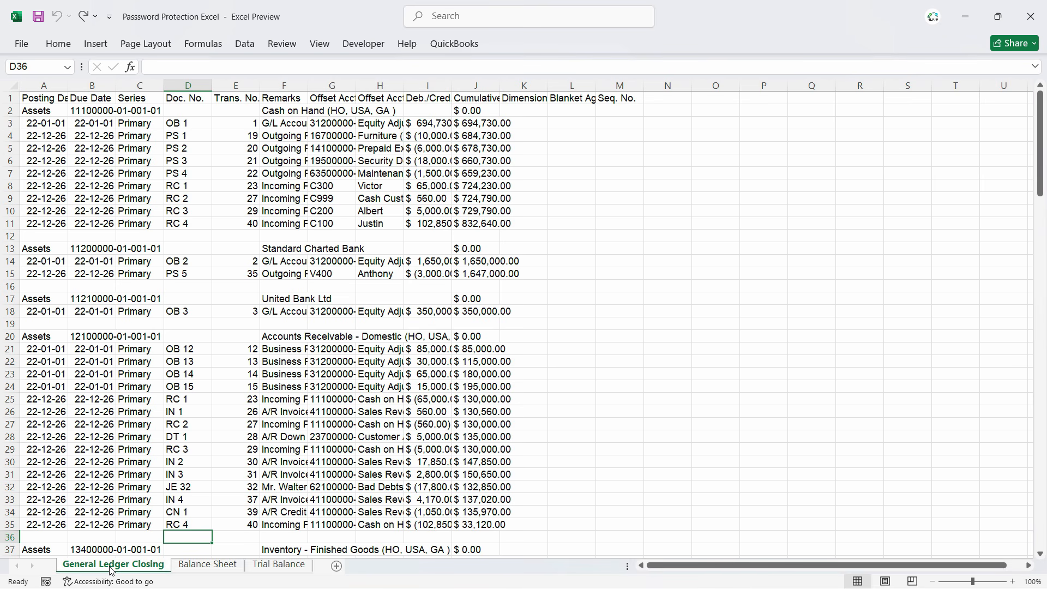
right_click(111, 570)
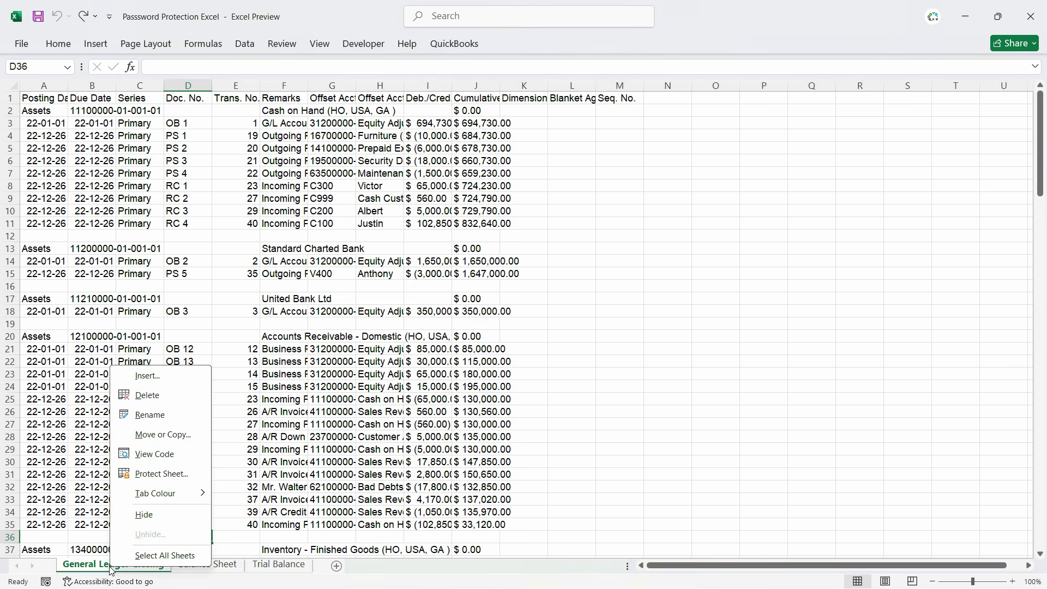
click(141, 474)
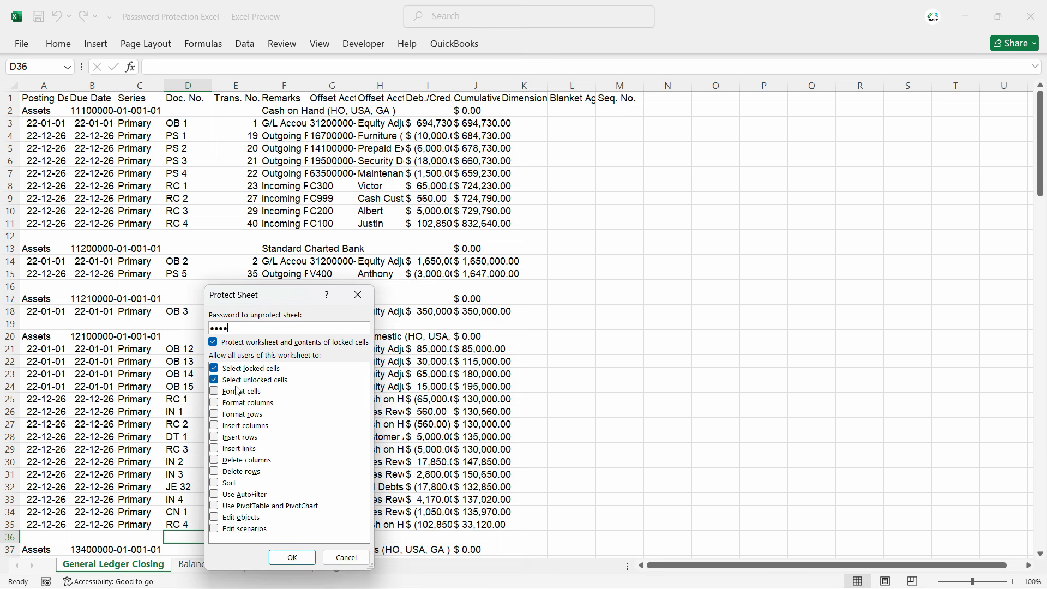
click(292, 557)
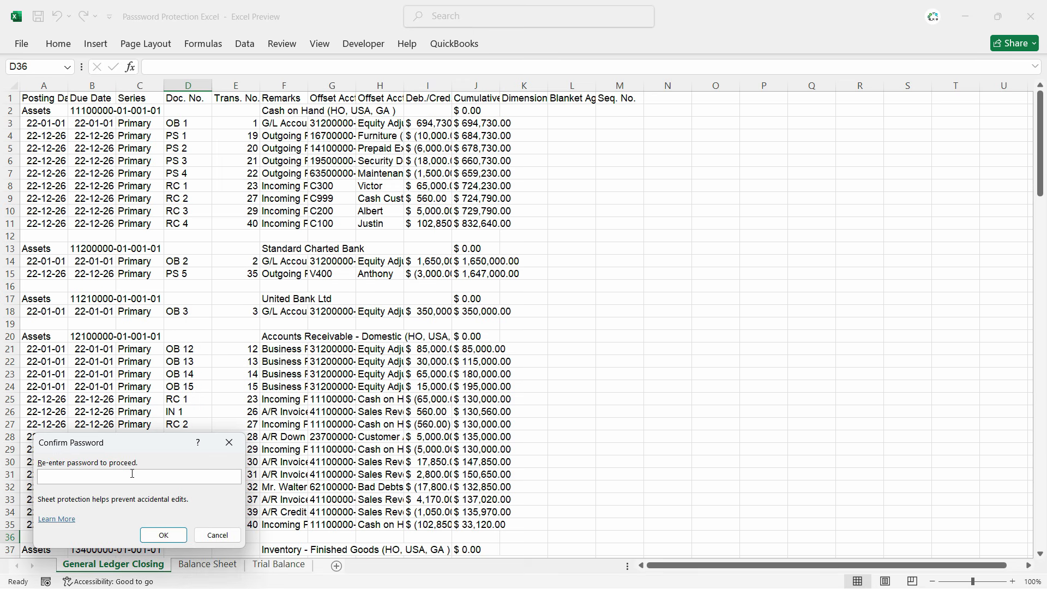
click(163, 535)
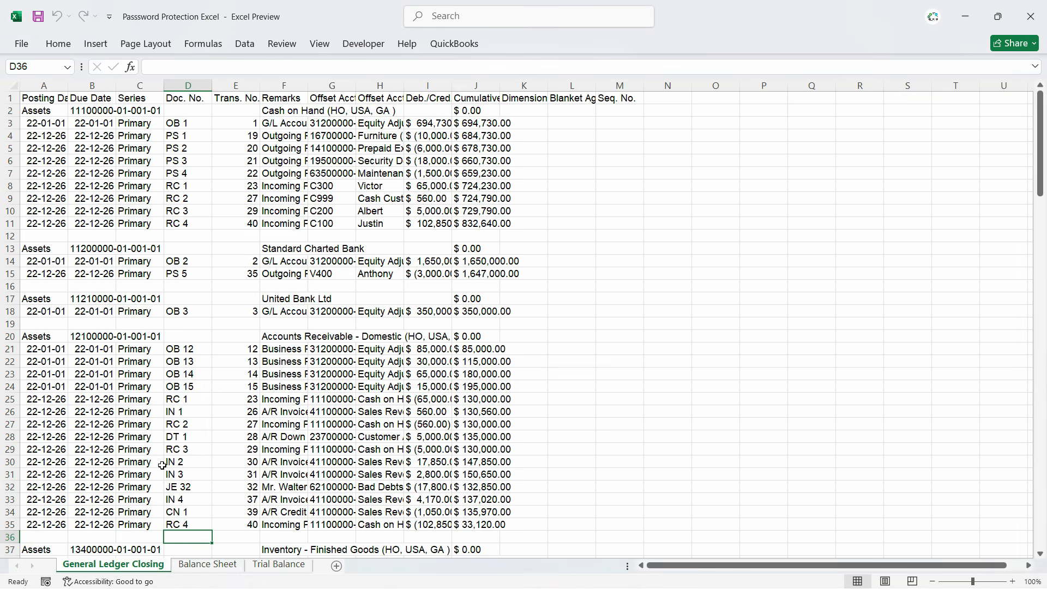
- Try to clear cell E22 on the protected General Ledger Closing sheet
click(237, 361)
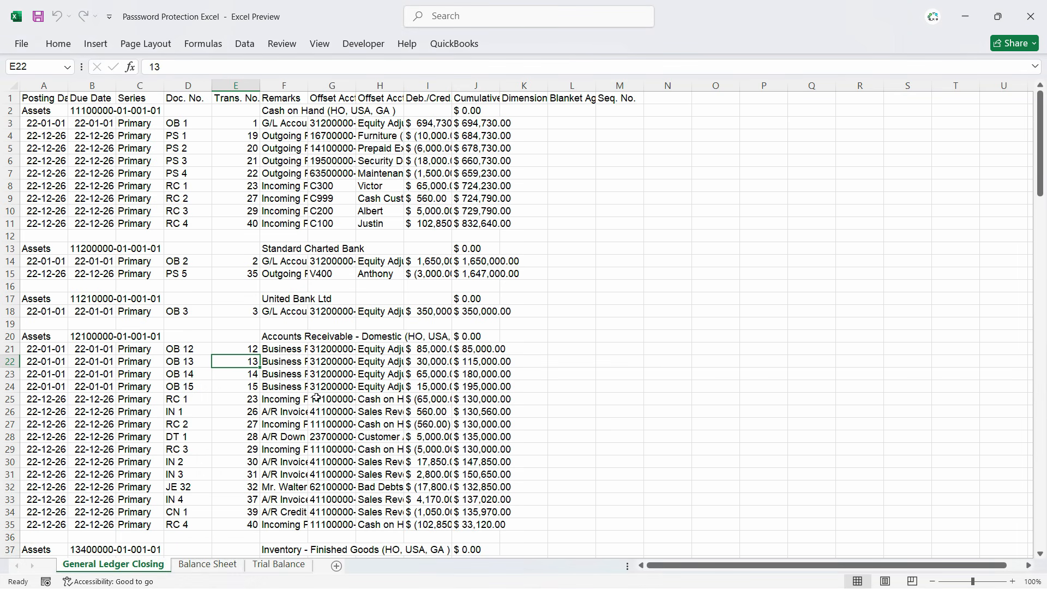
key(BackSpace)
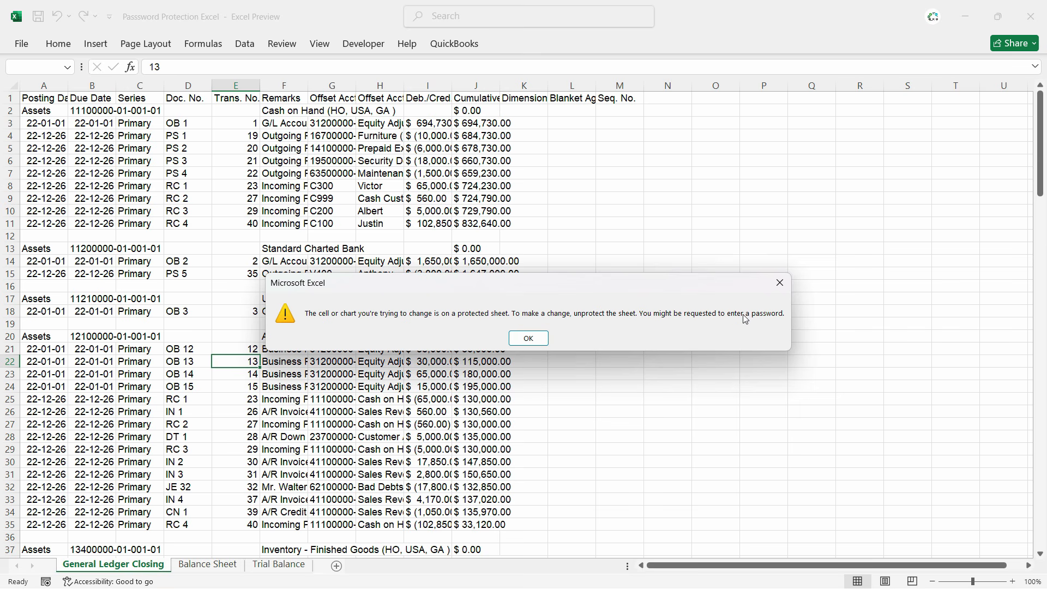
click(543, 340)
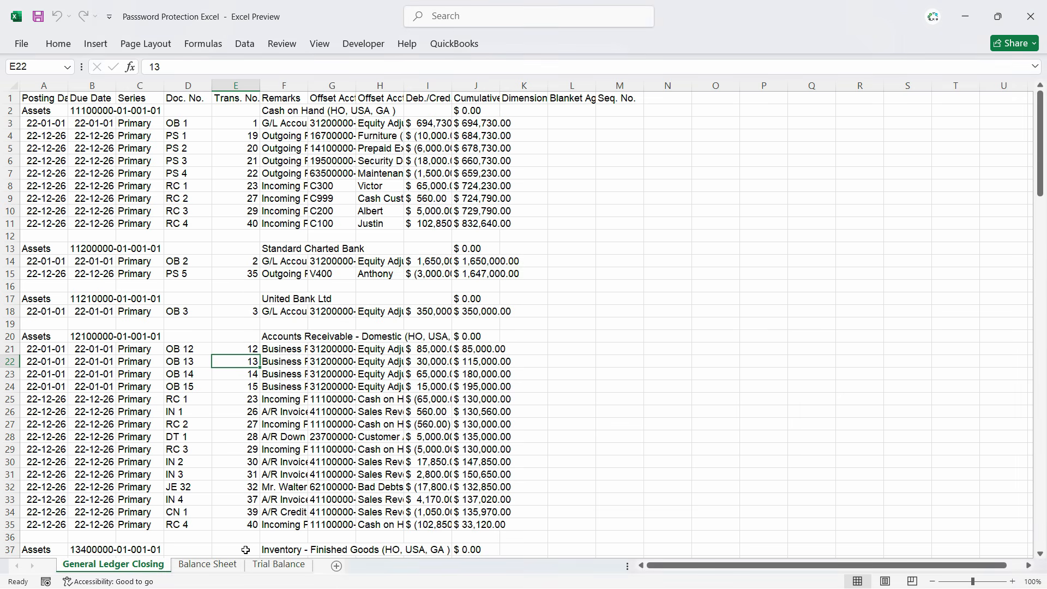
- Enter 15 in cell H20 of the Balance Sheet to test that it is still editable
click(219, 568)
click(374, 338)
click(278, 569)
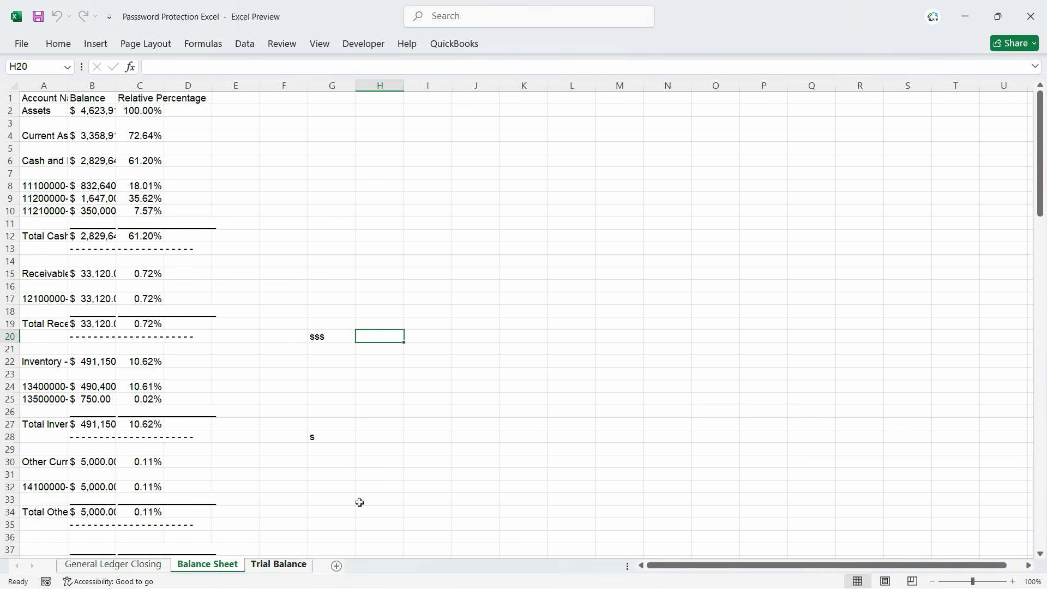
text(15)
key(Return)
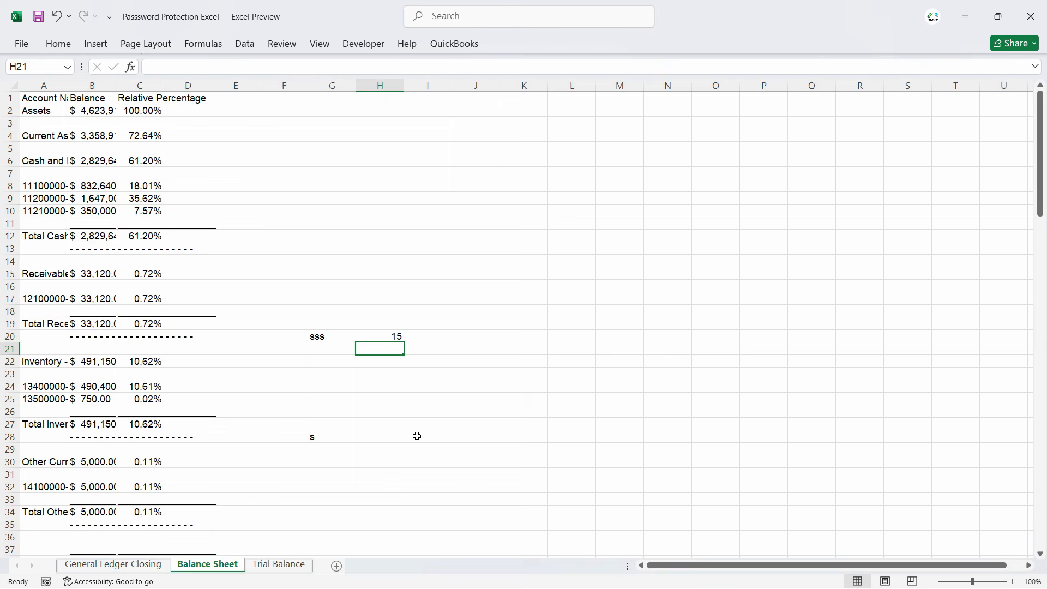
- Enter 55 in cell B23 of the Trial Balance sheet
click(299, 570)
click(450, 374)
text(55)
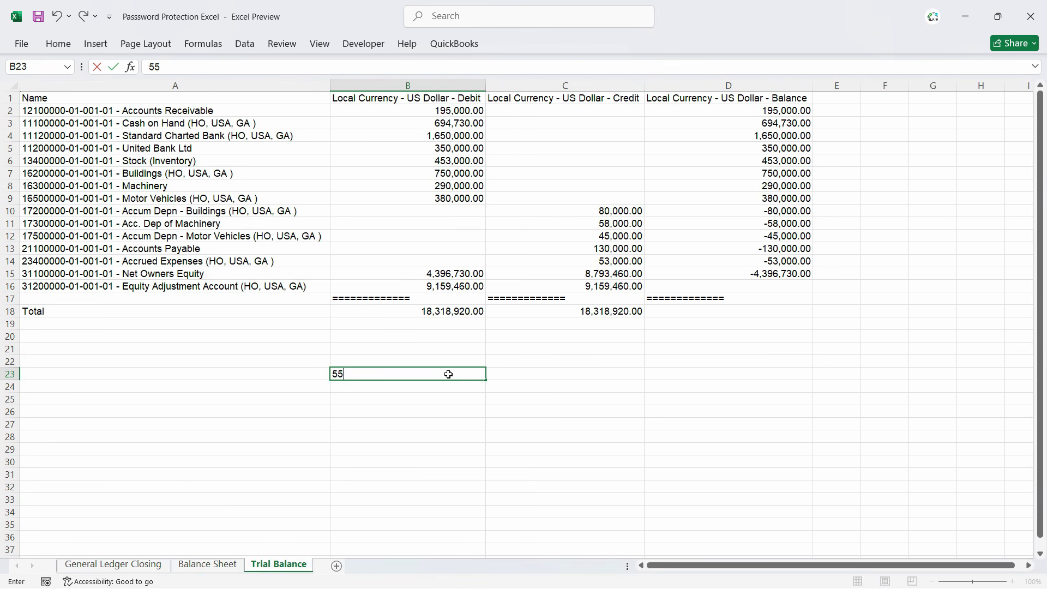
key(Return)
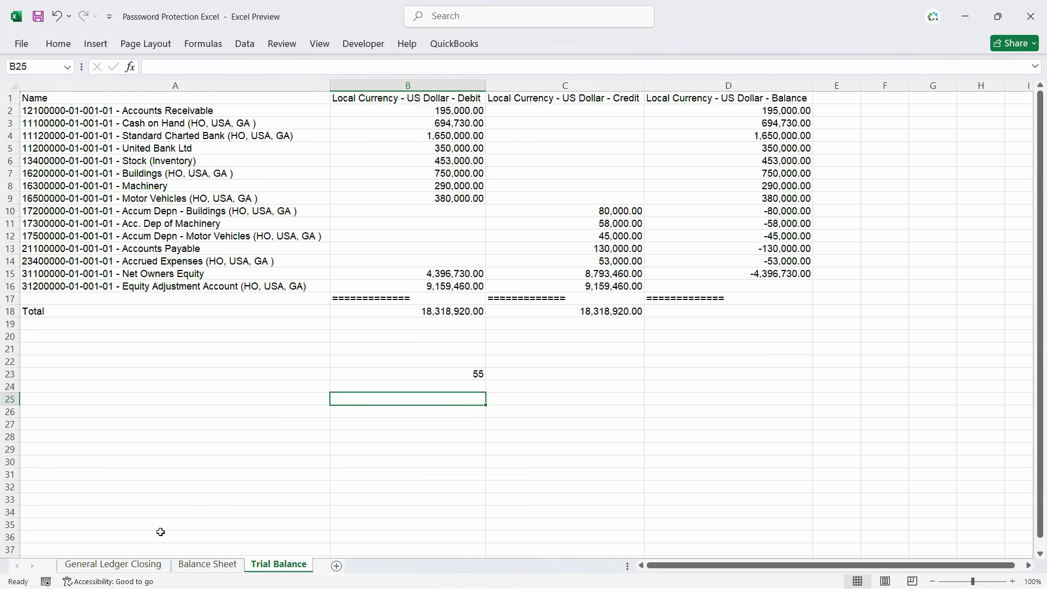
- Return to the General Ledger Closing sheet and close the workbook, saving its changes
click(136, 564)
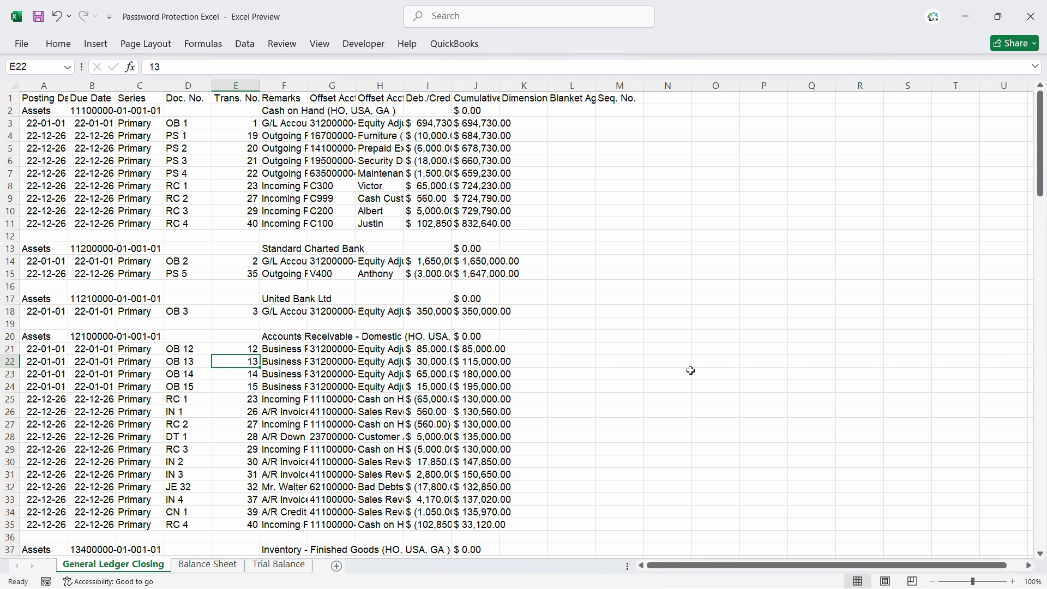
click(1031, 25)
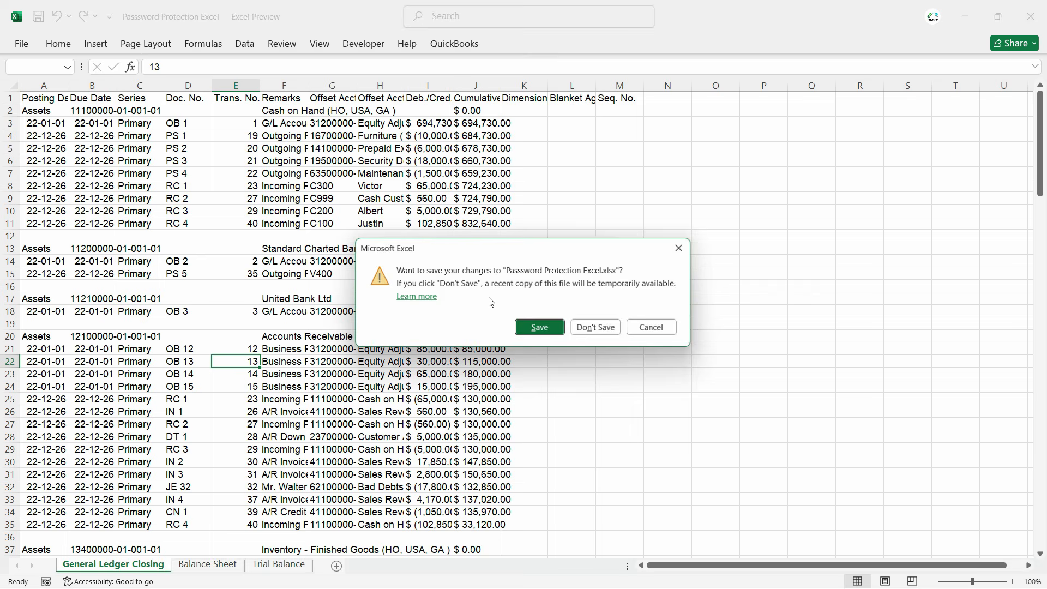
click(558, 330)
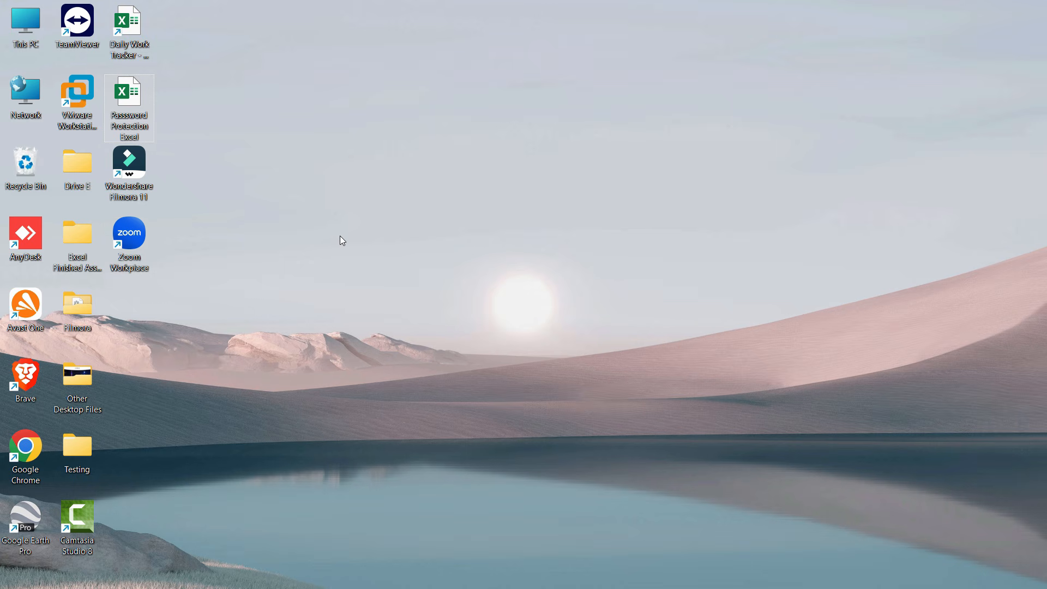
- Paste the copied Passsword Protection Excel workbook into the Testing folder on the desktop
double_click(85, 444)
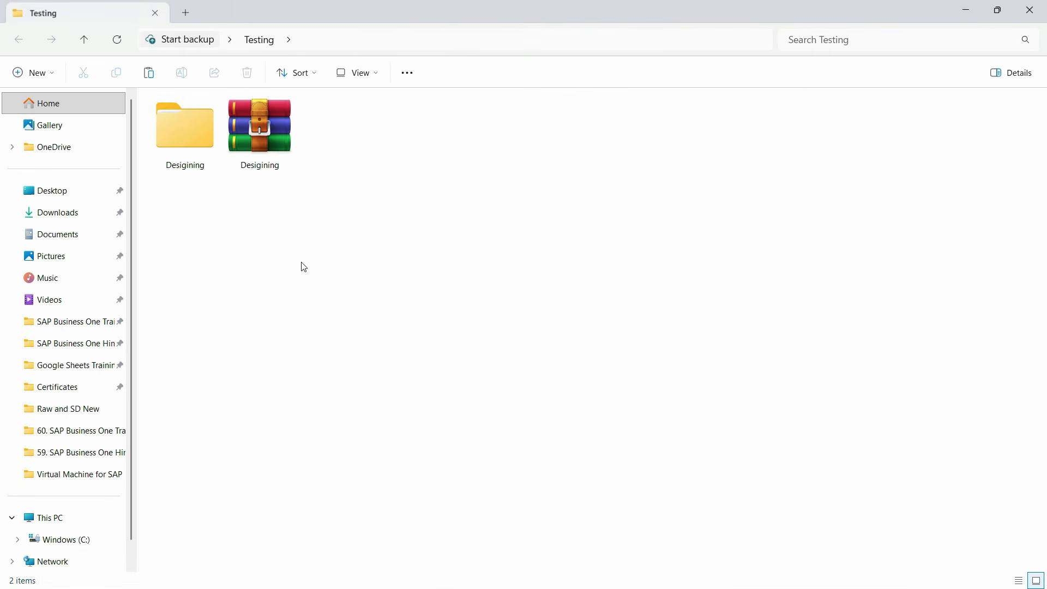
key(ctrl+v)
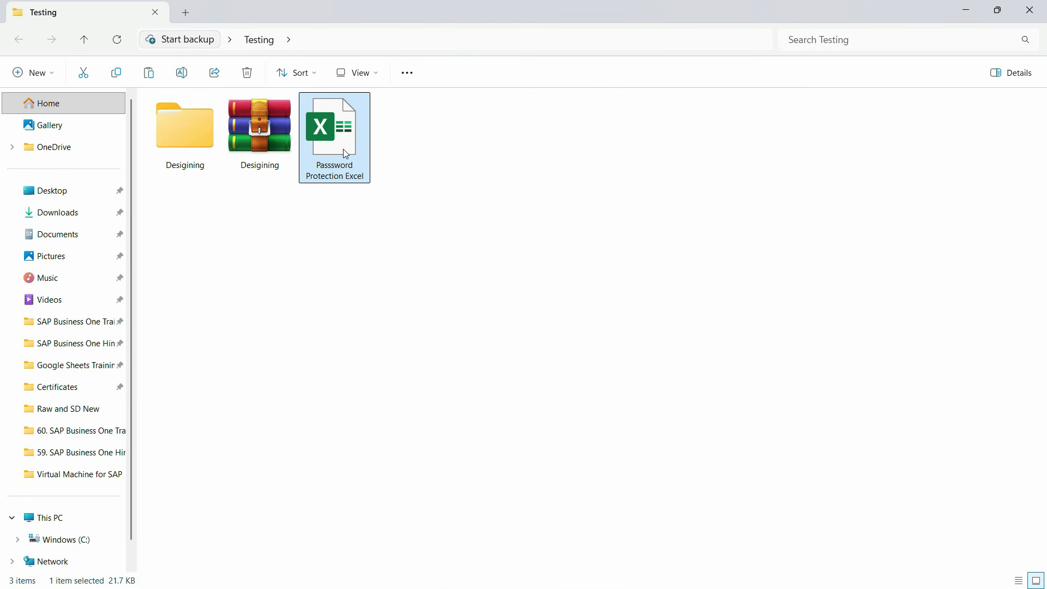
click(642, 261)
- Turn on the display of file name extensions in File Explorer
click(372, 75)
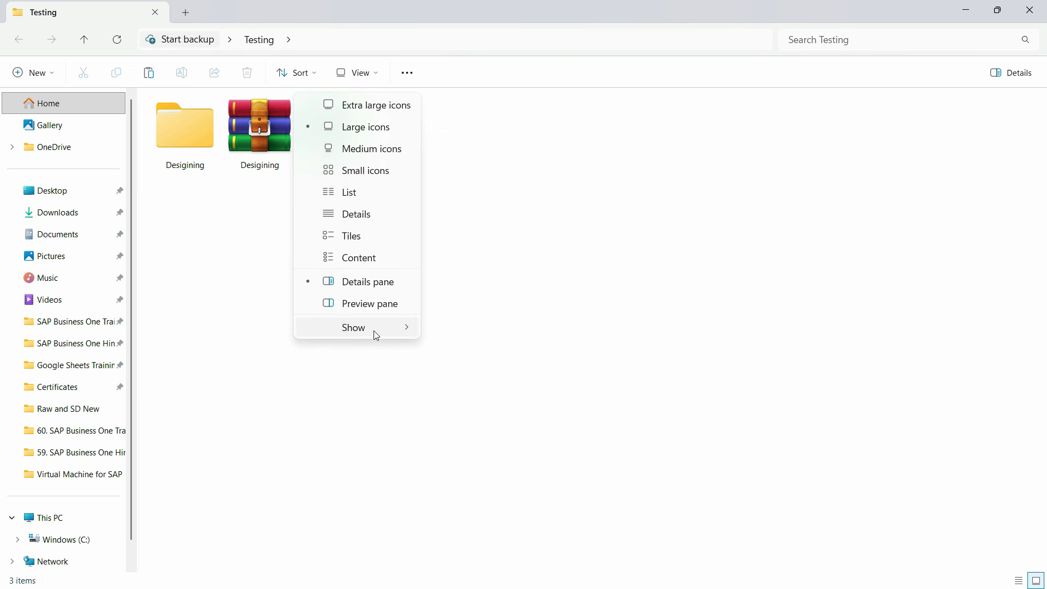
mouse_move(377, 334)
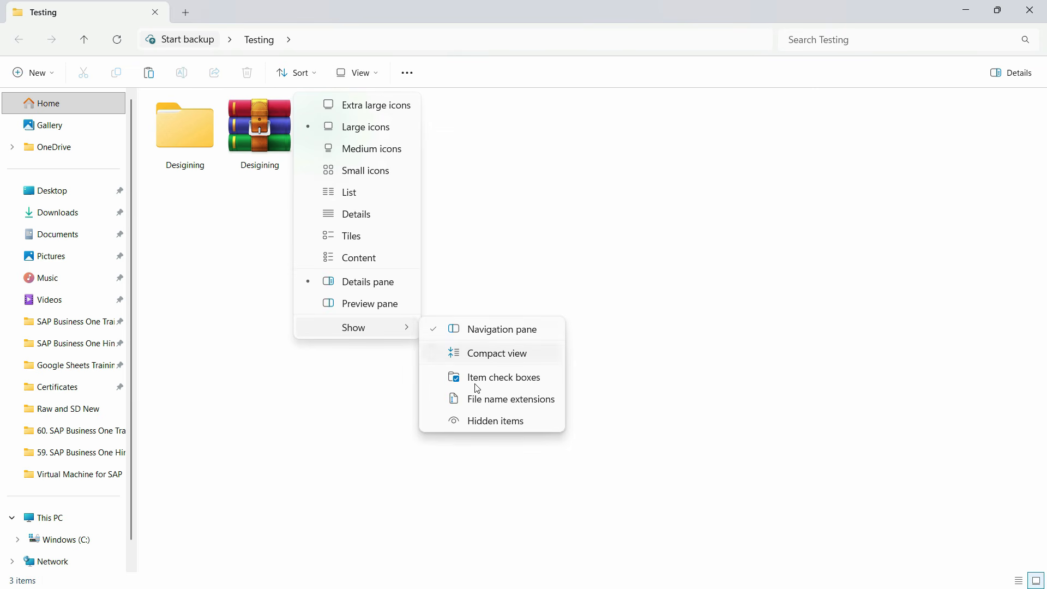
click(522, 408)
- Rename the workbook copy to Passsword Protection Excel.zip, accepting the extension change
click(353, 192)
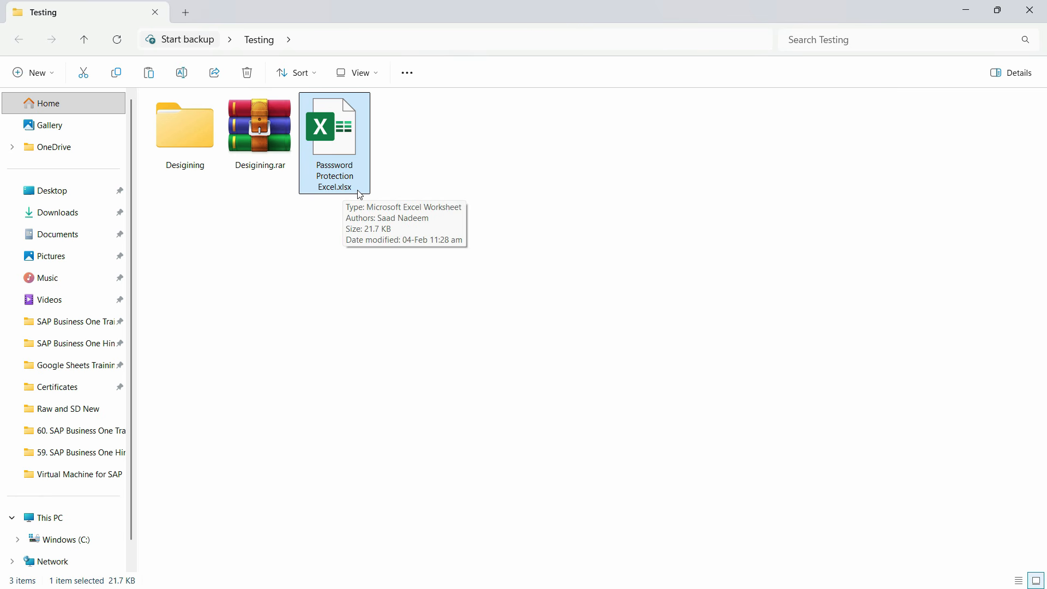
right_click(352, 133)
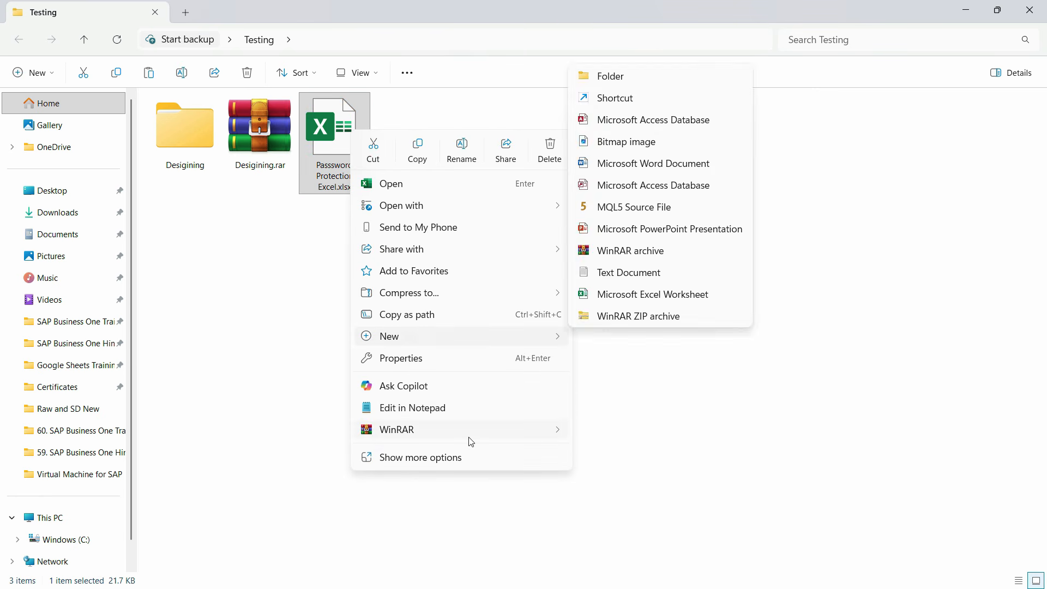
click(470, 157)
key(End)
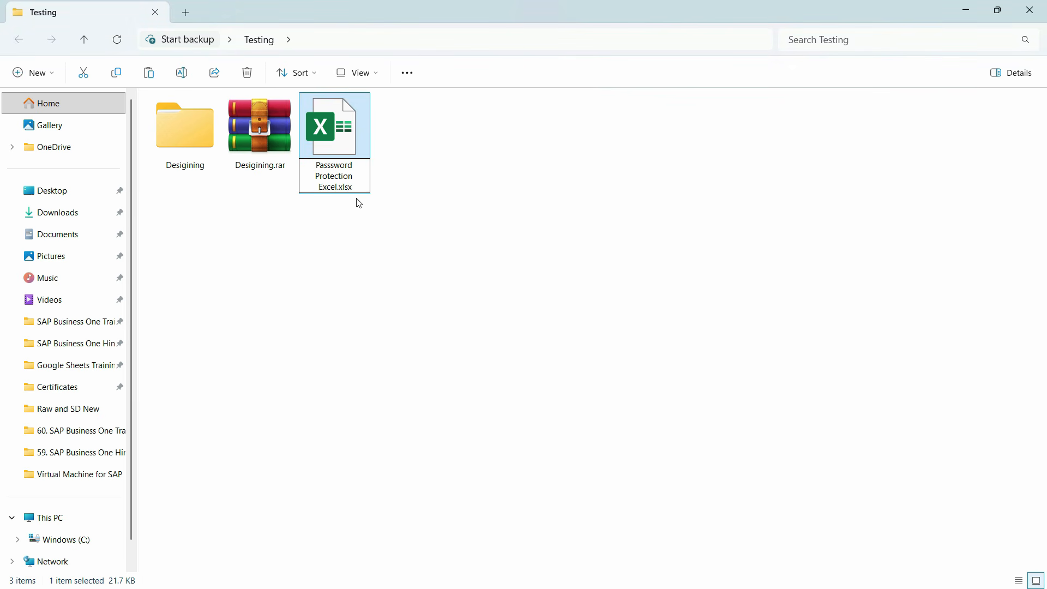
key(BackSpace)
key(BackSpace)
key(BackSpace)
key(BackSpace)
text(zip)
key(Return)
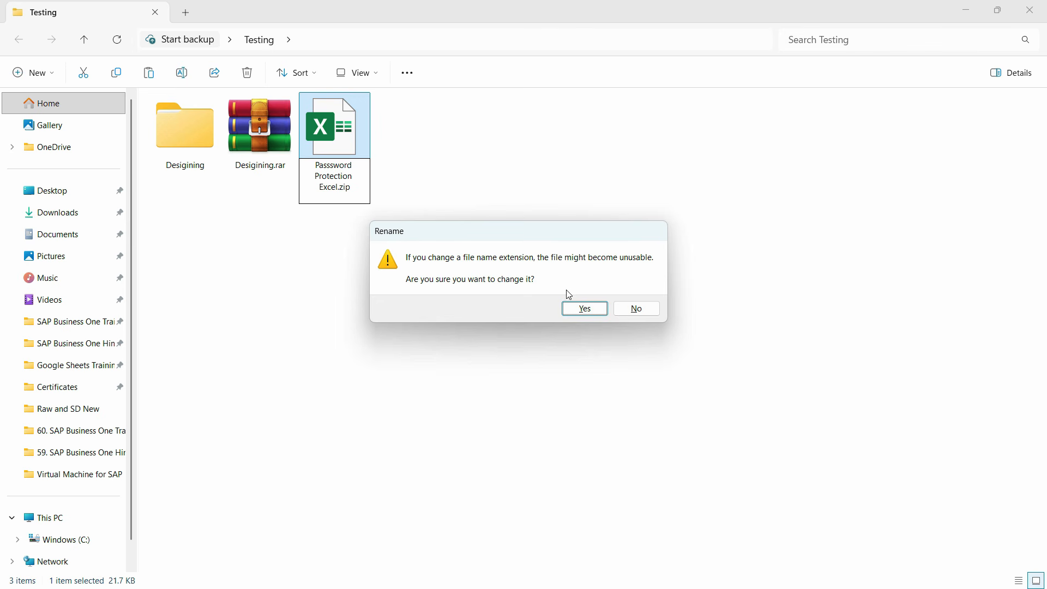
click(585, 309)
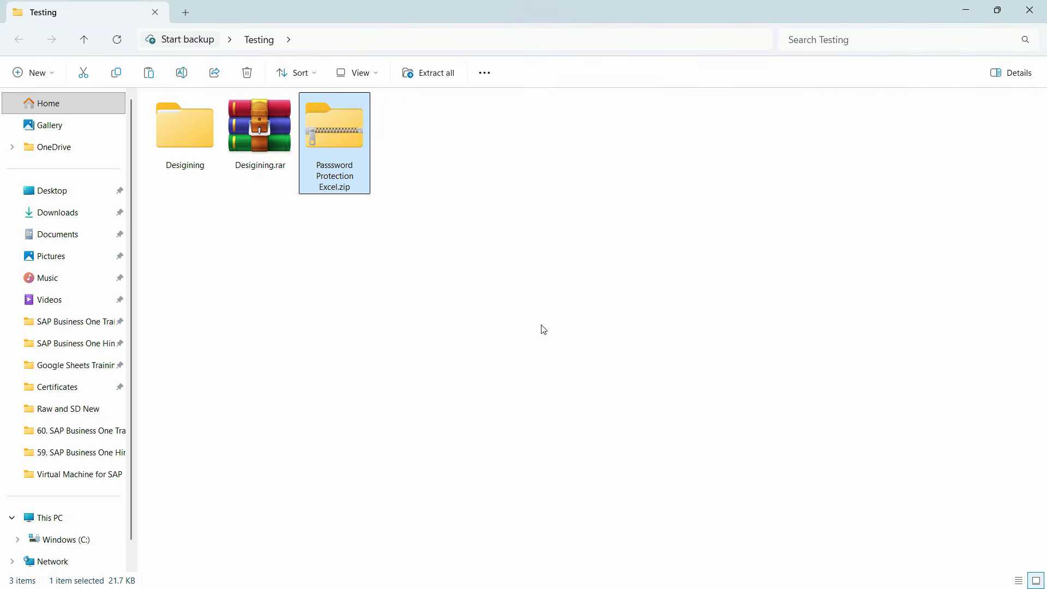
- Open the xl\worksheets folder inside Passsword Protection Excel.zip
double_click(349, 125)
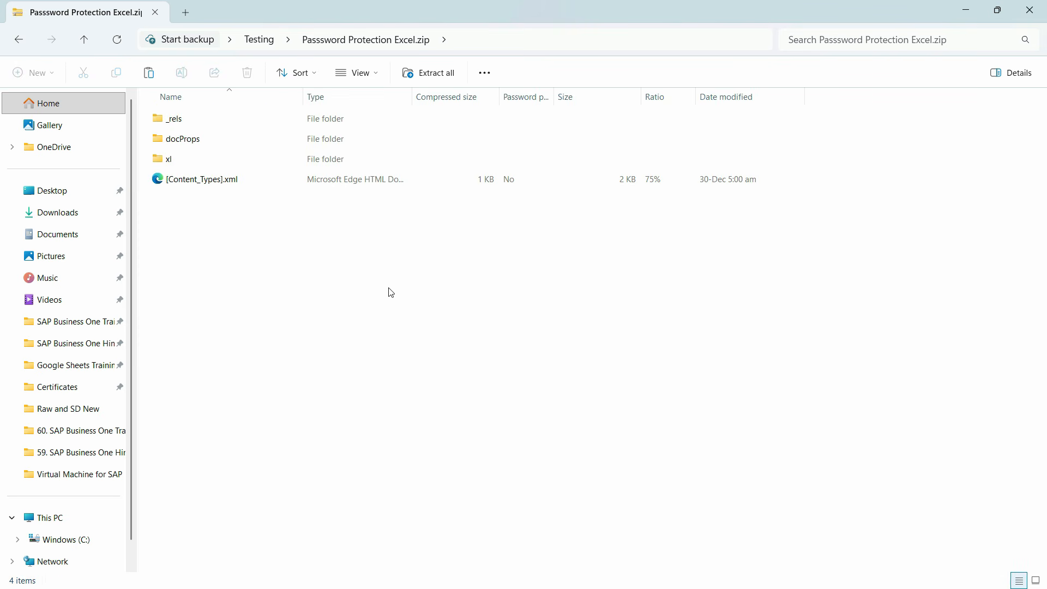
double_click(169, 159)
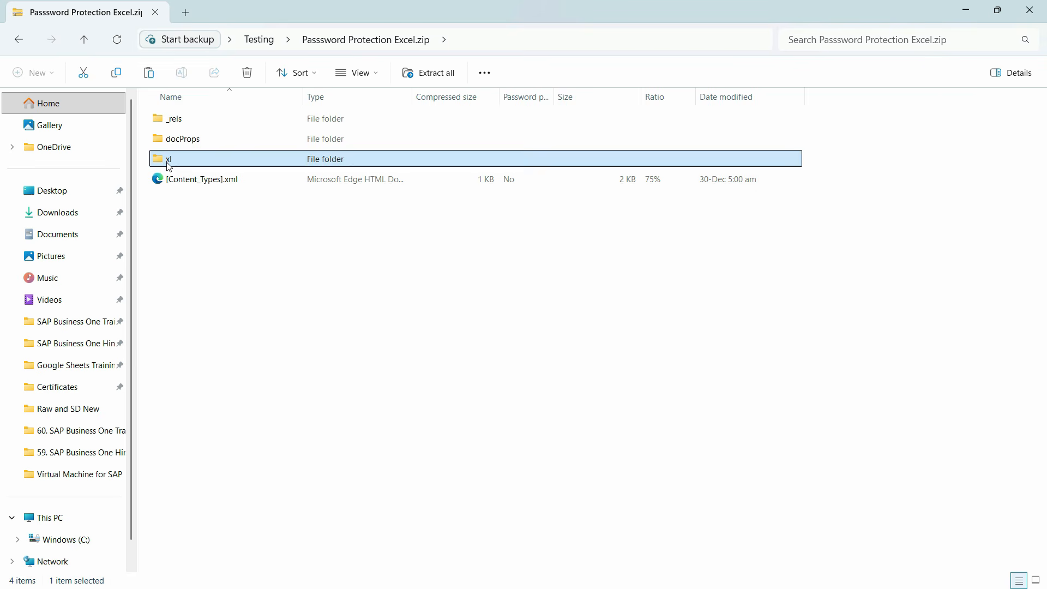
double_click(192, 159)
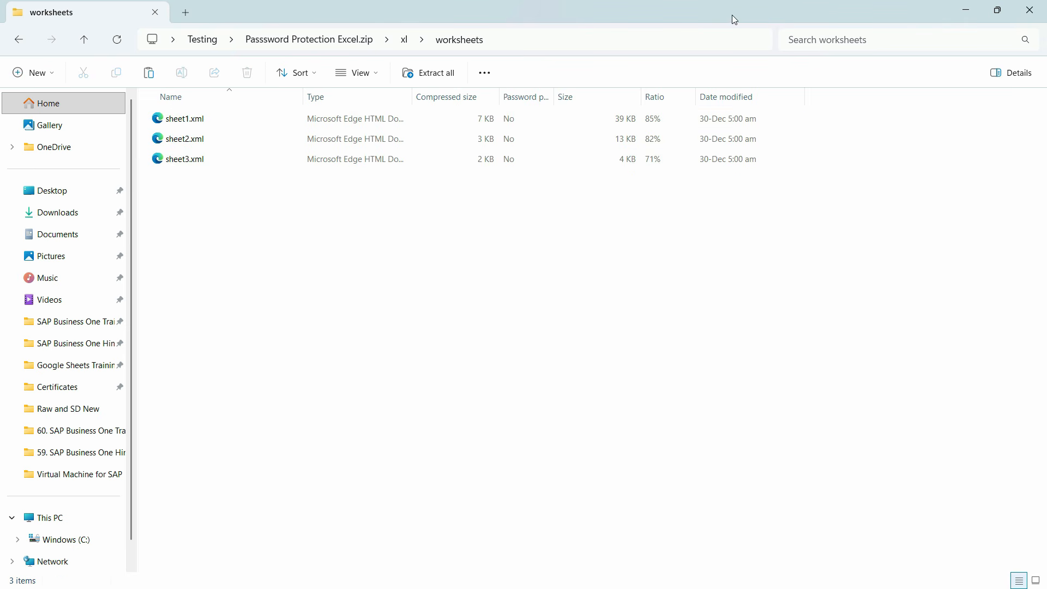
- Shrink the File Explorer window to uncover the desktop, copy sheet1.xml out of the archive onto it, and minimize the window
click(998, 12)
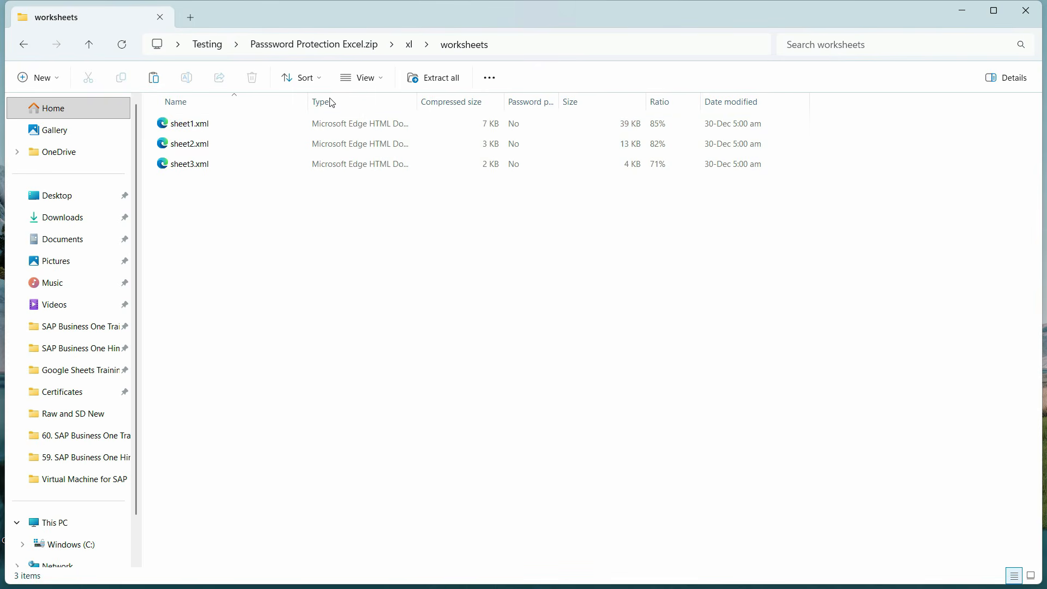
click(1007, 16)
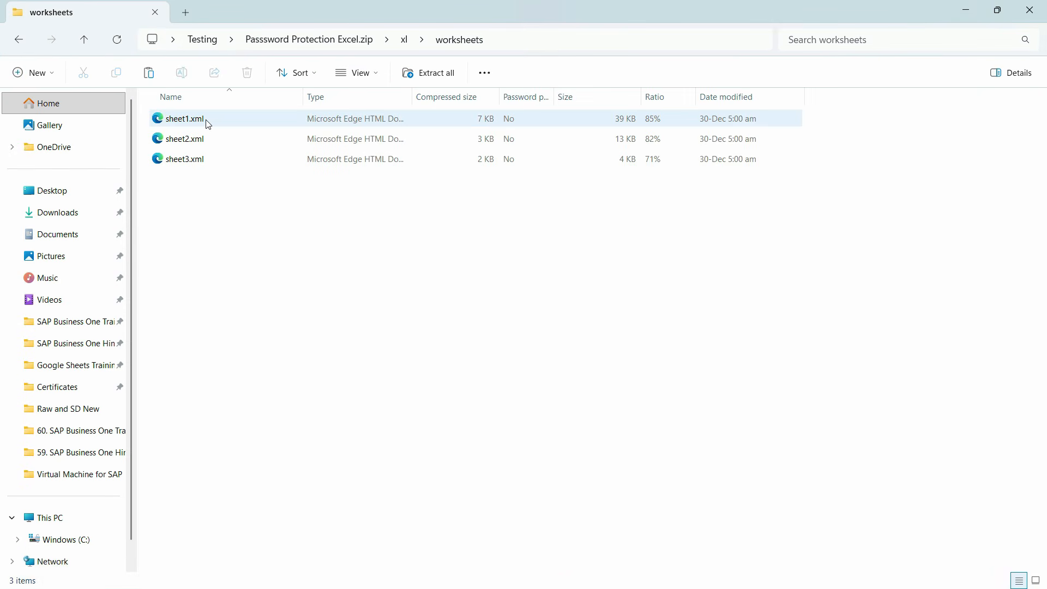
click(998, 11)
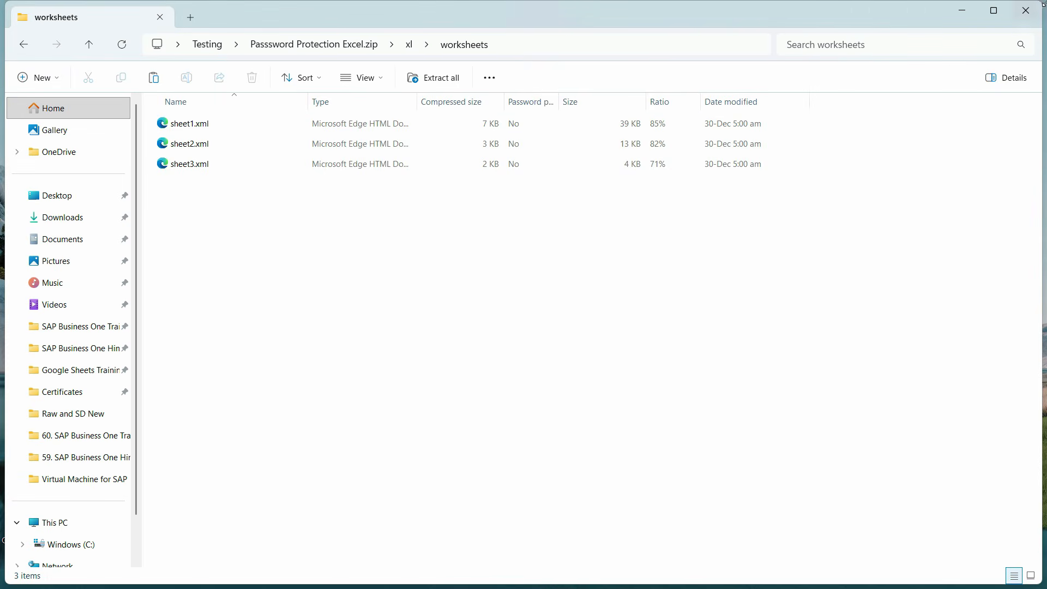
drag(1043, 3, 757, 147)
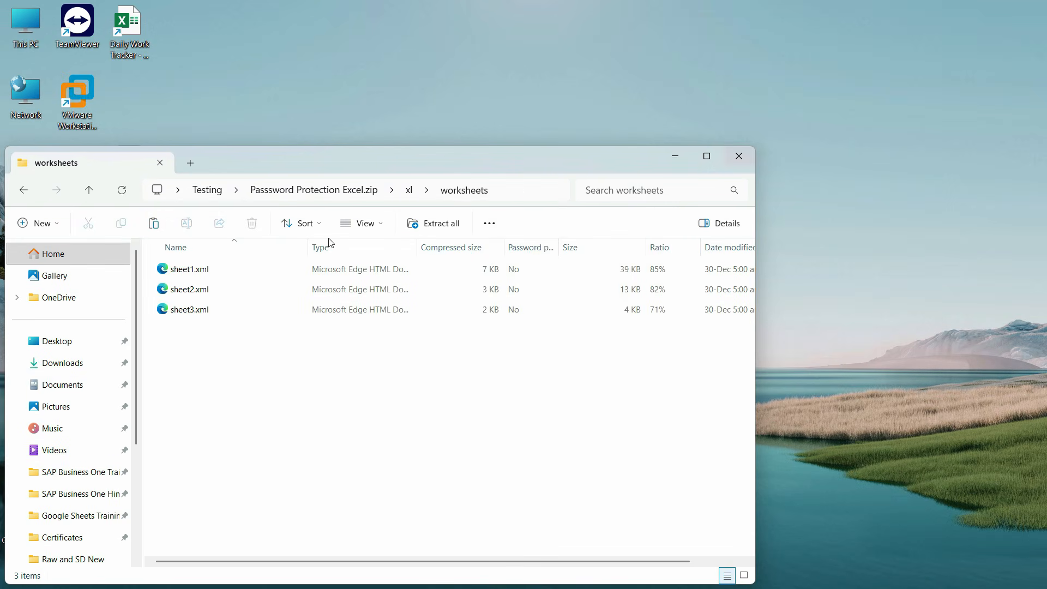
drag(185, 269, 273, 97)
click(675, 157)
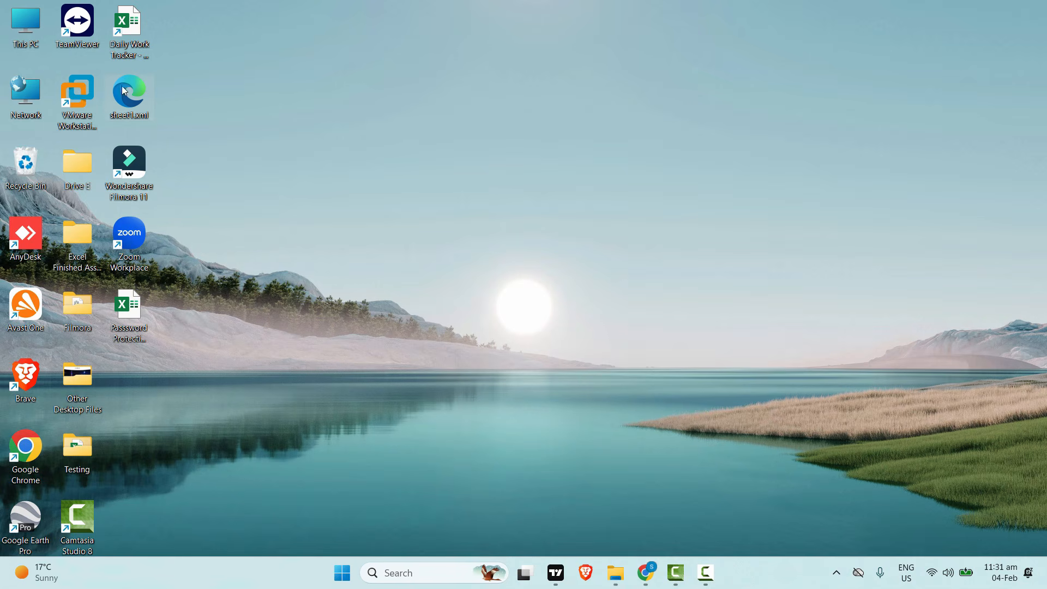
- Open sheet1.xml from the desktop in Notepad, using that app just once
right_click(127, 100)
mouse_move(326, 171)
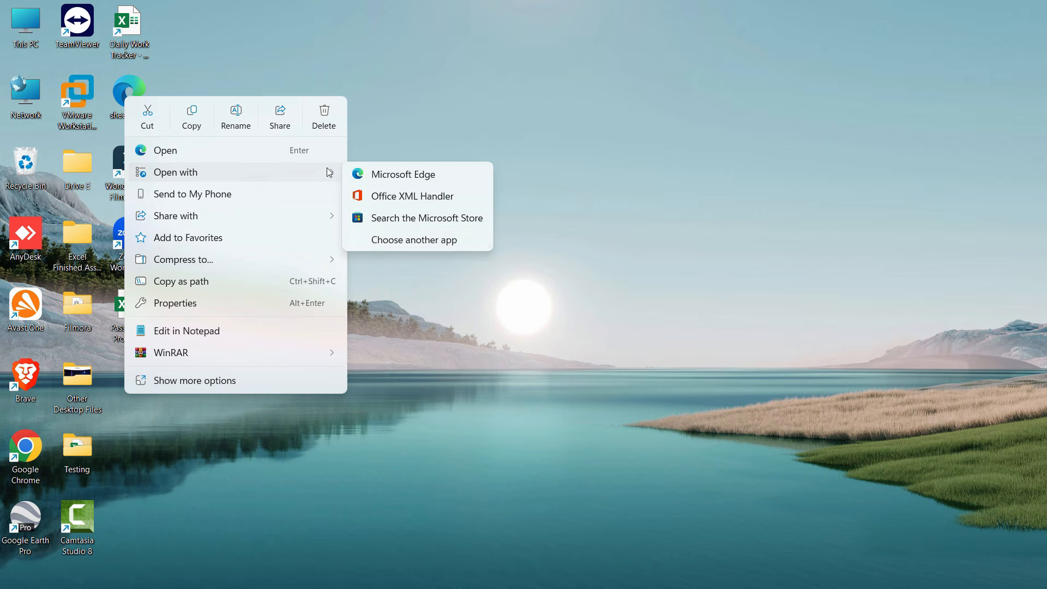
click(383, 242)
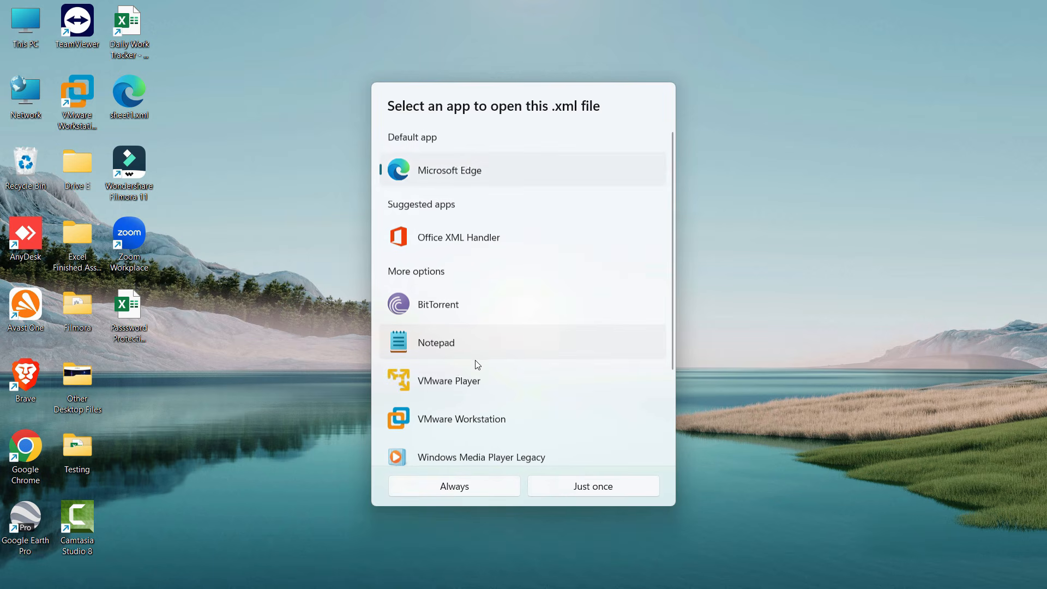
click(575, 495)
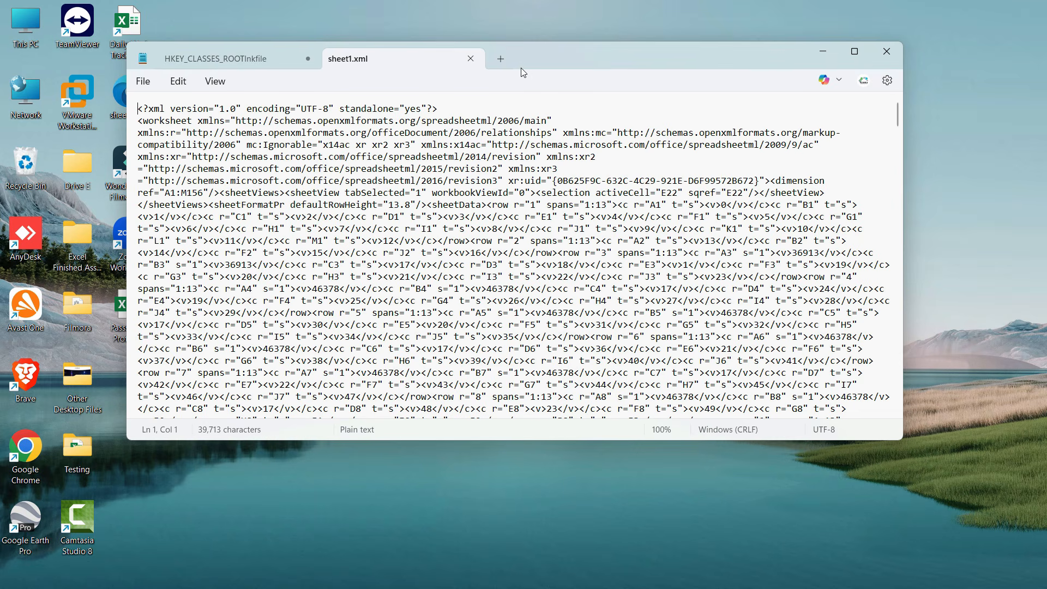
- Close the HKEY_CLASSES_ROOTlnkfile document without saving its changes and maximize the Notepad window
click(307, 59)
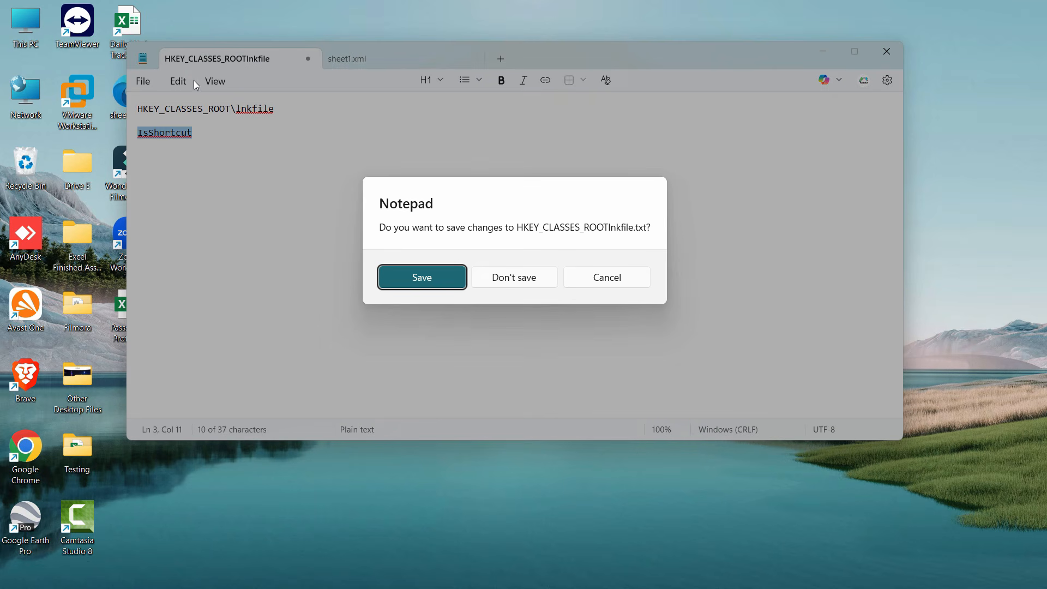
click(512, 284)
double_click(231, 61)
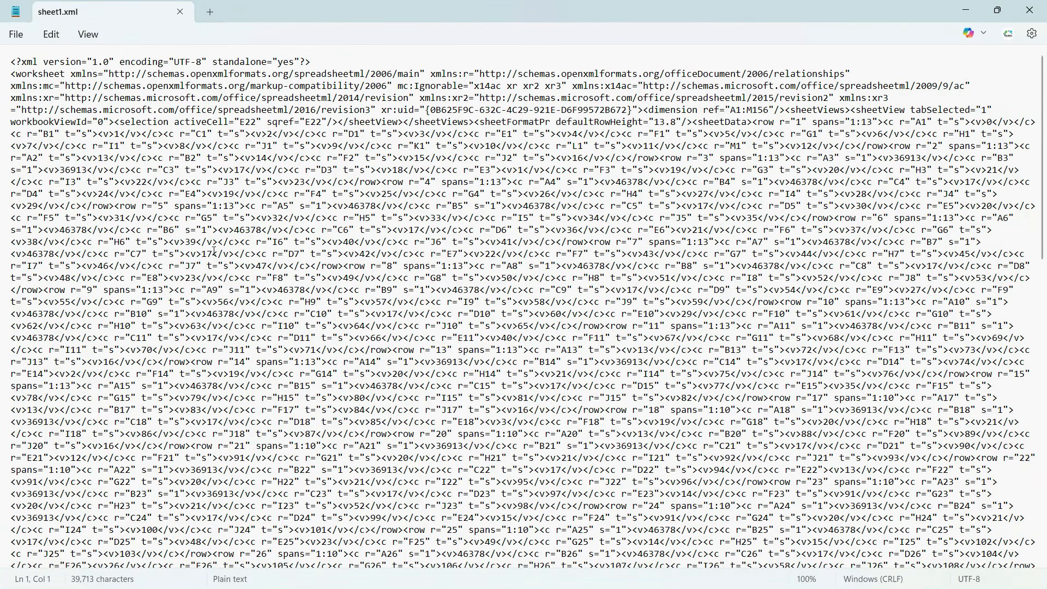
click(54, 36)
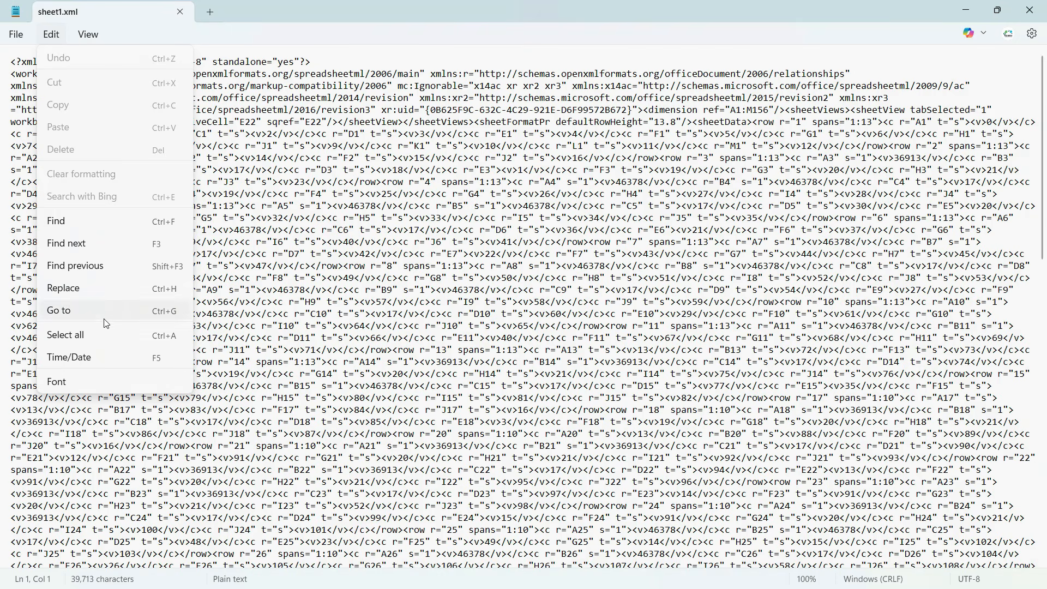
click(89, 39)
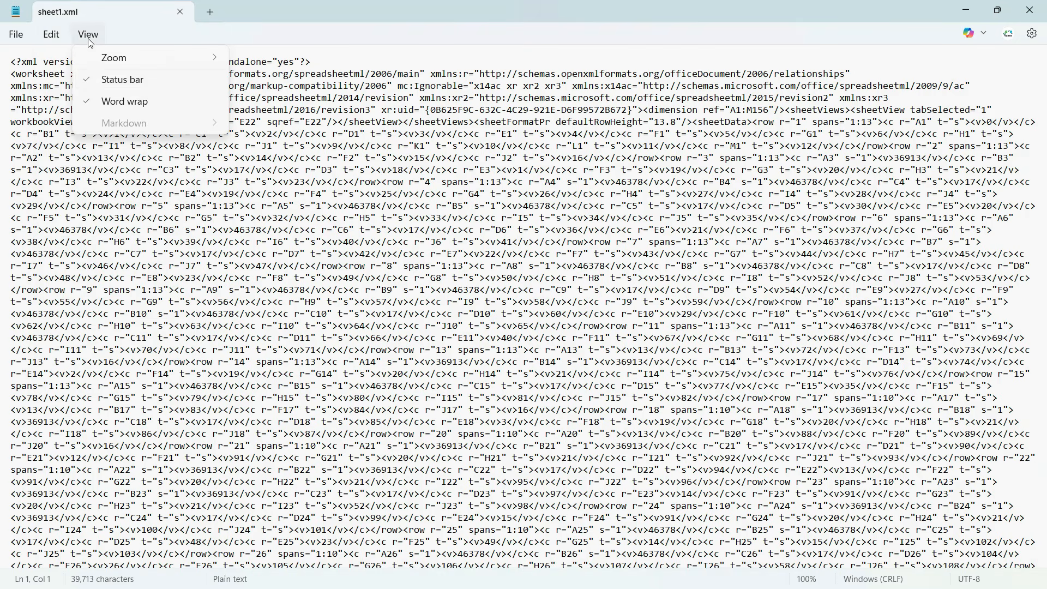
click(111, 102)
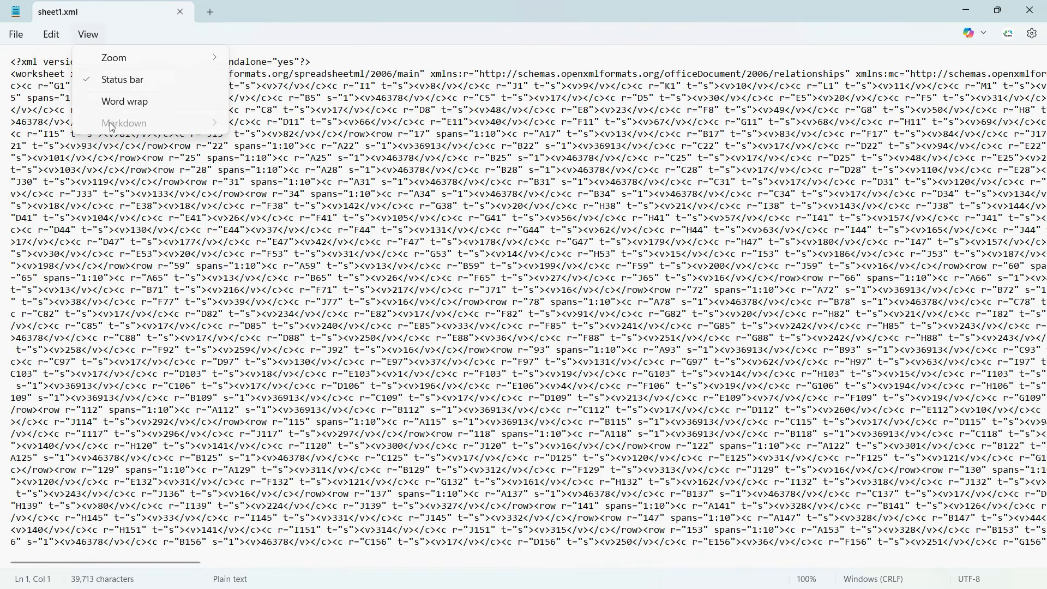
click(111, 102)
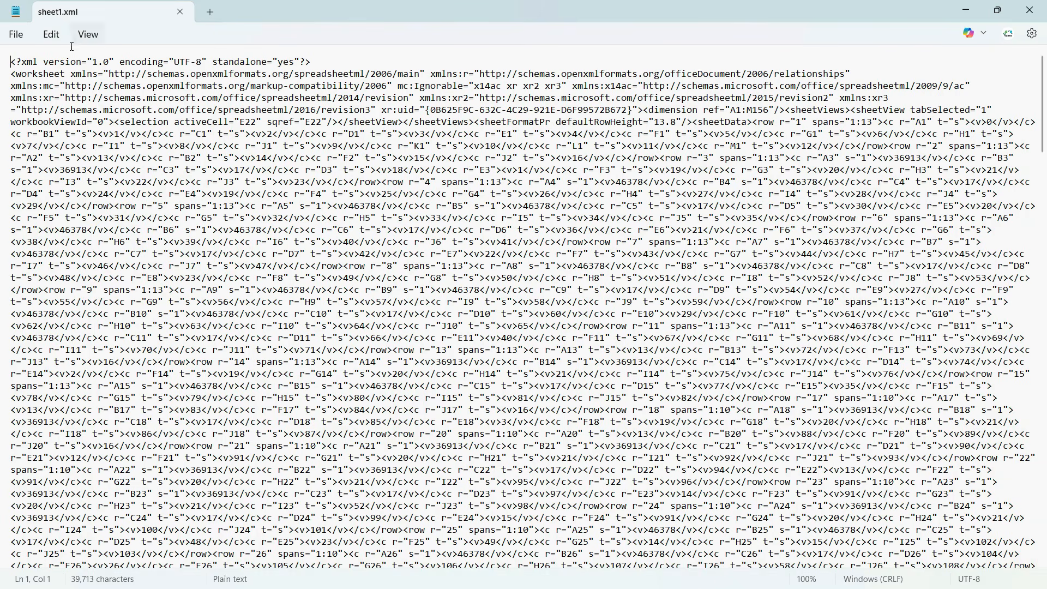
- Search for sheetprotect, delete the entire sheetProtection tag from sheet1.xml, and close the saved file
click(58, 34)
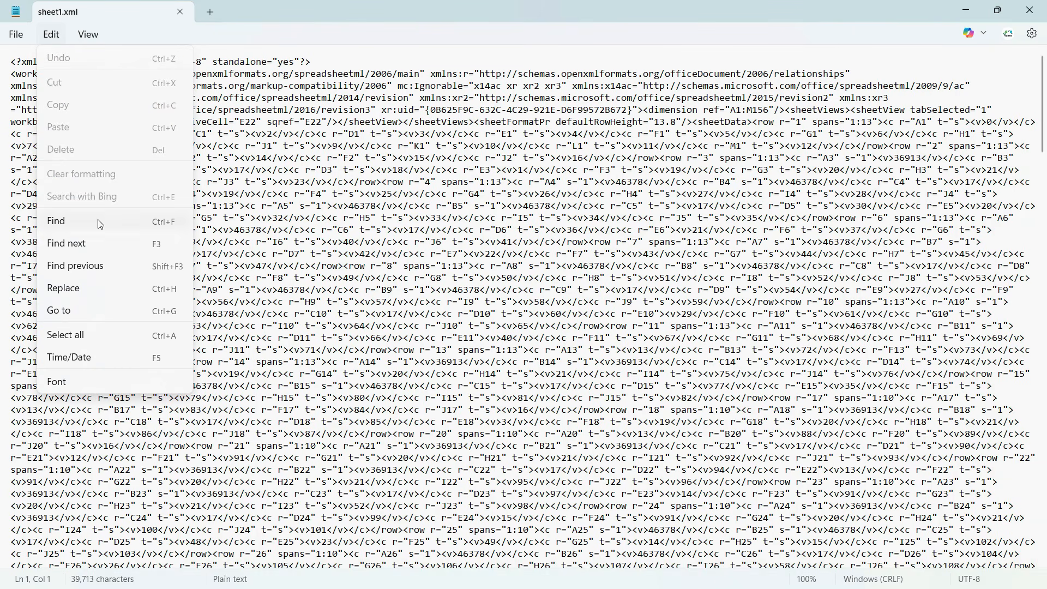
click(100, 224)
text(sheetprotect)
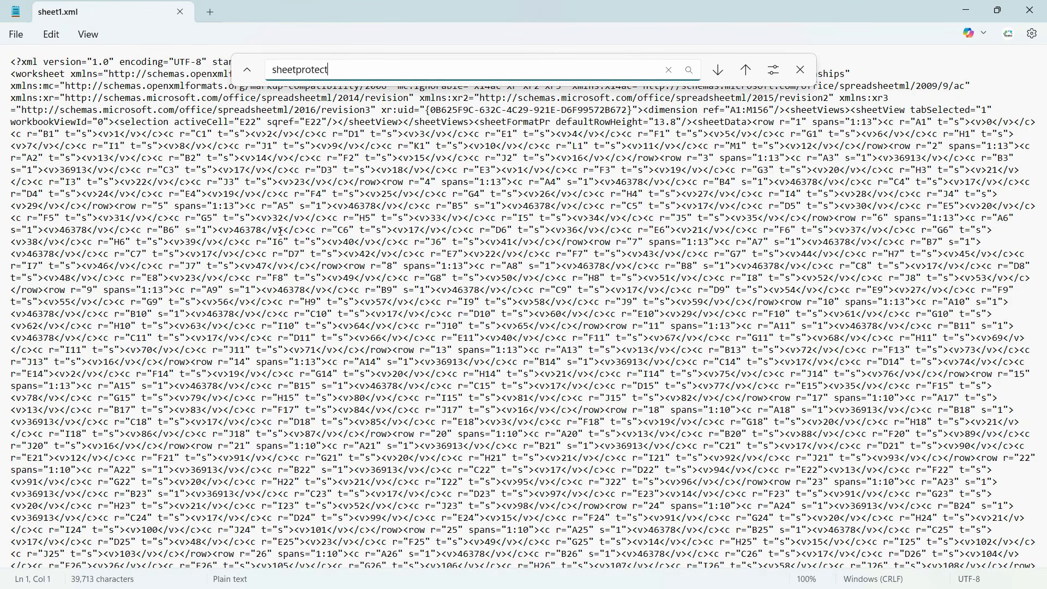
key(Return)
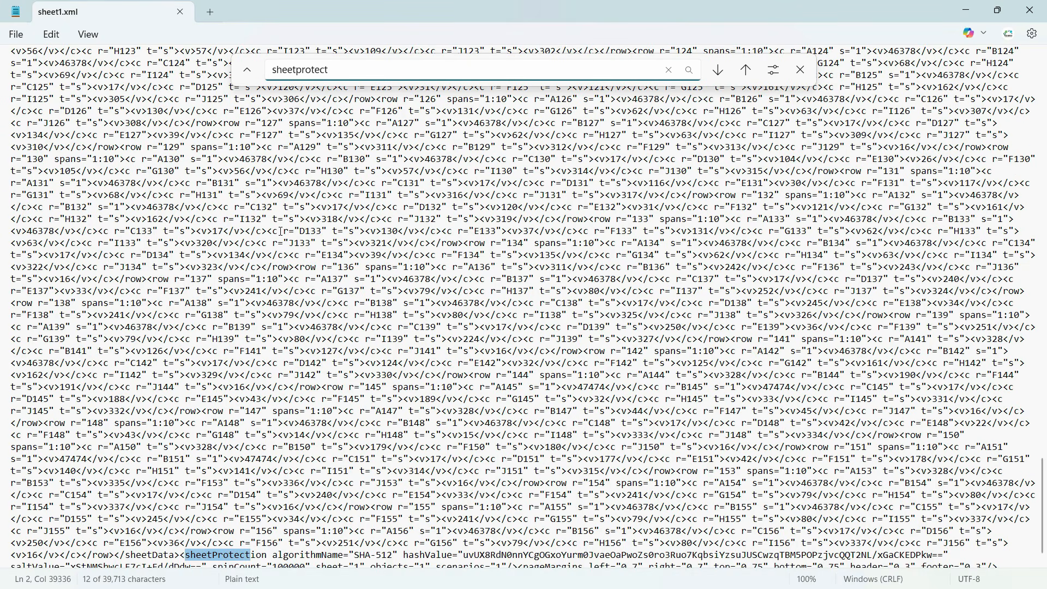
scroll(364, 470, down, 1)
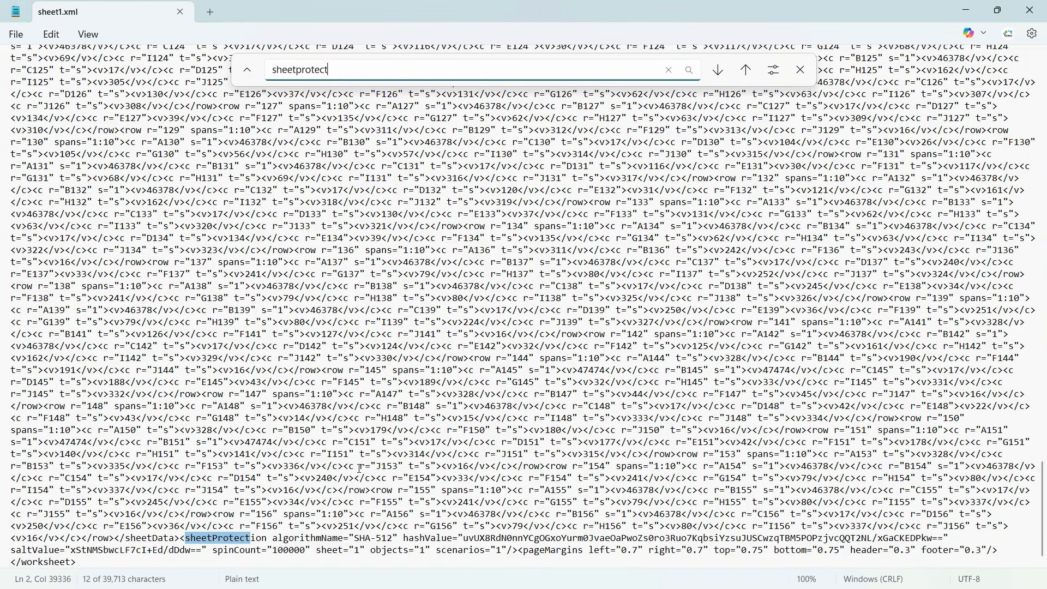
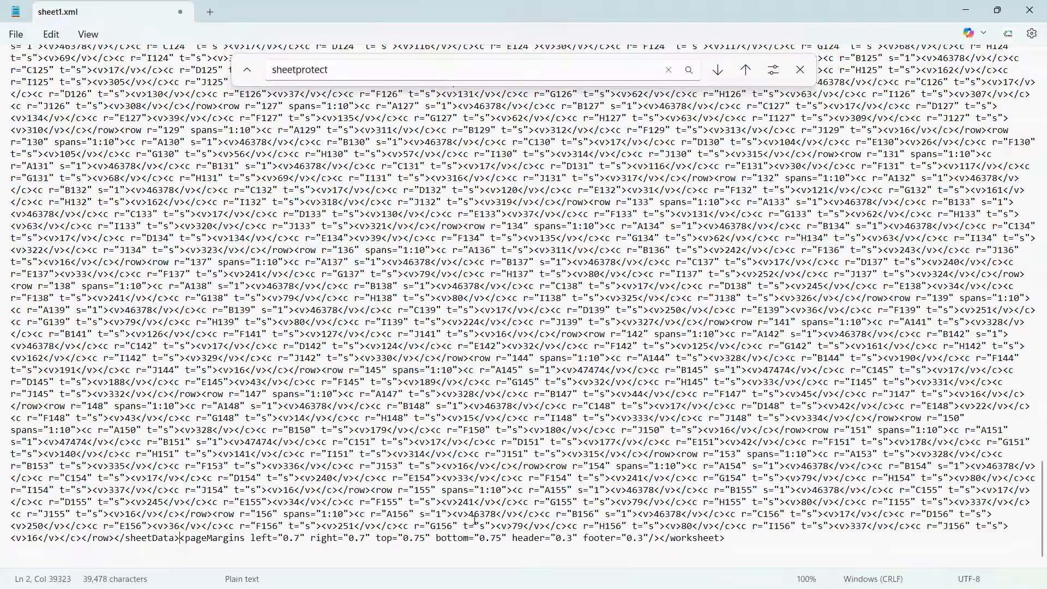
key(Escape)
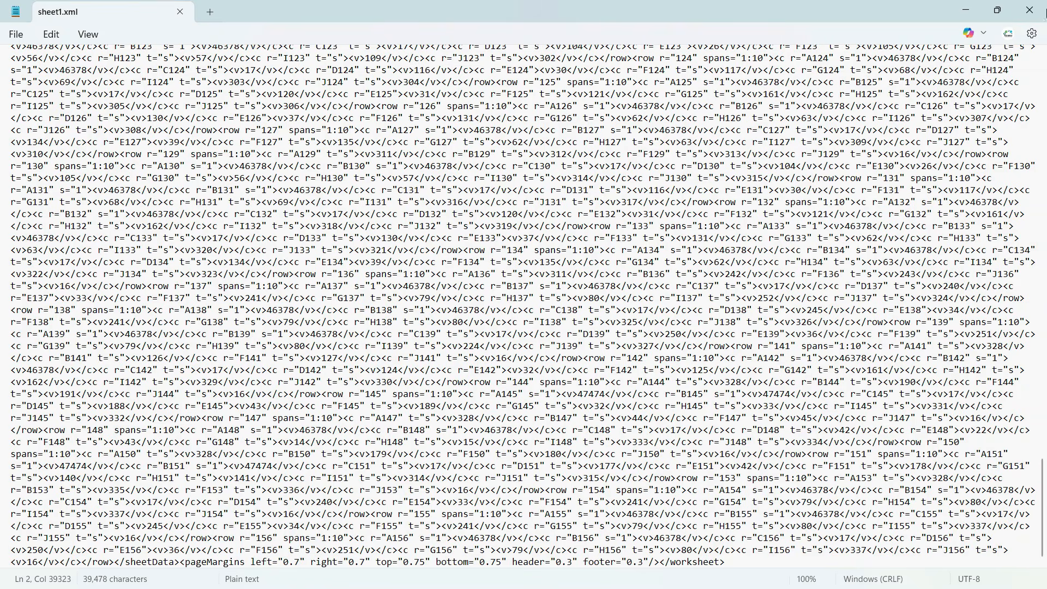
click(1030, 10)
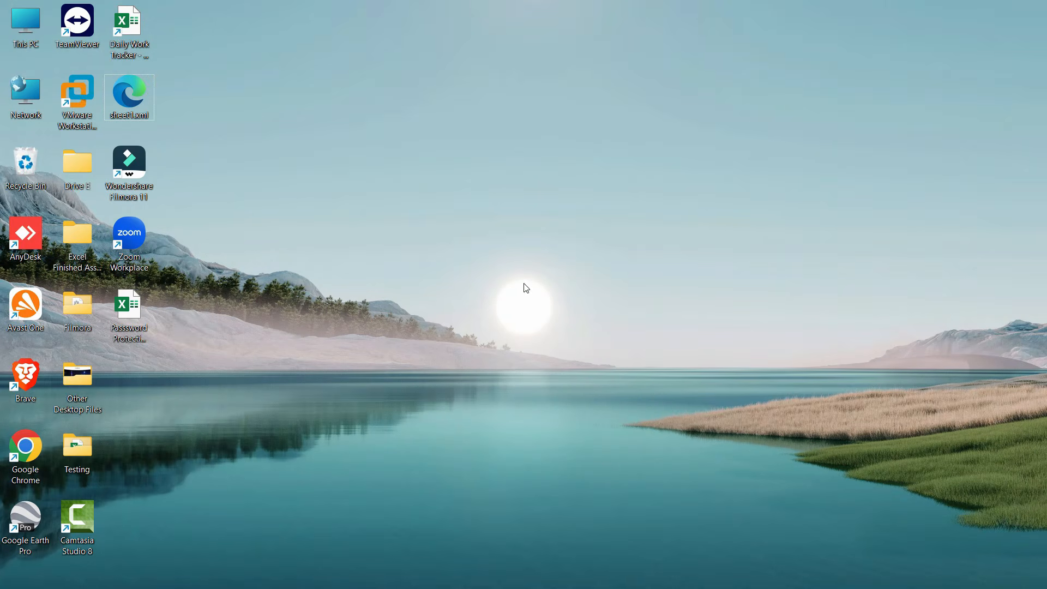
- Move the edited sheet1.xml from the desktop into the archive's xl\worksheets folder, replacing the existing file
key(ctrl+x)
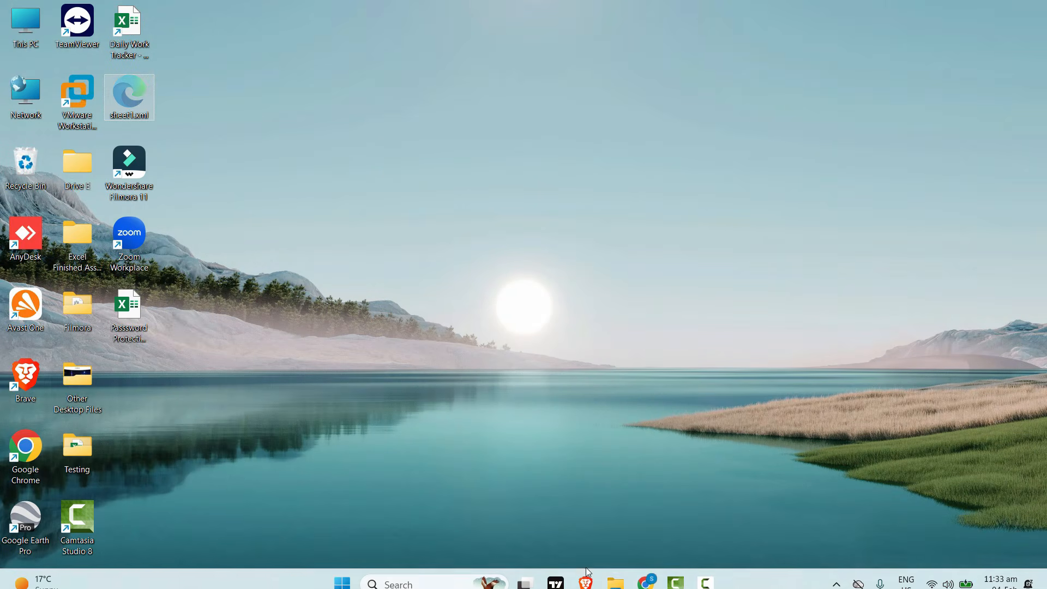
click(615, 574)
double_click(358, 166)
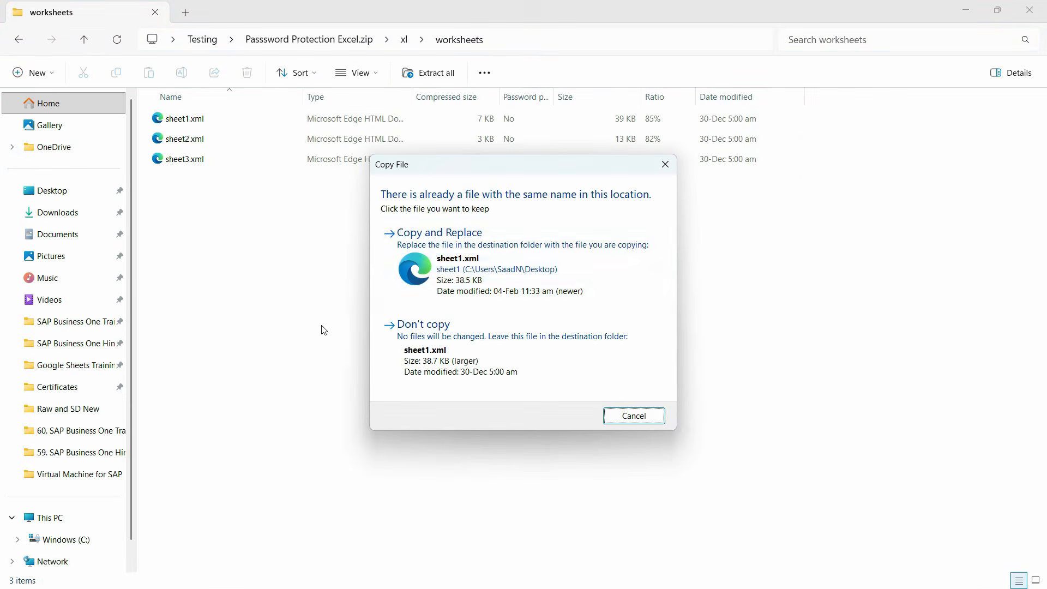
click(423, 254)
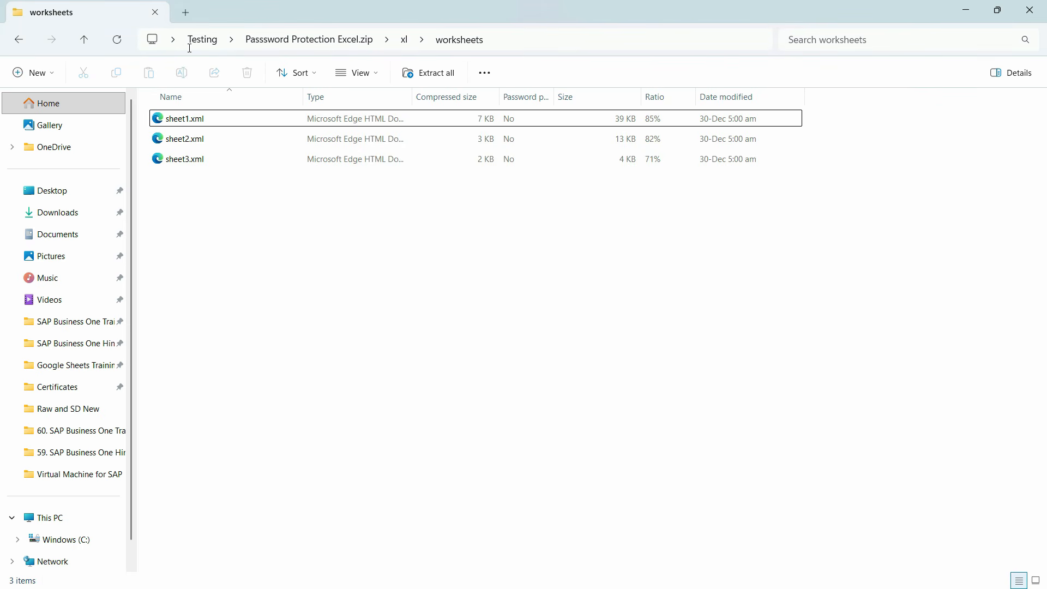
- Return to the Testing folder and rename the zip archive to Passsword Protection Excel.xlsx, accepting the extension change
click(202, 40)
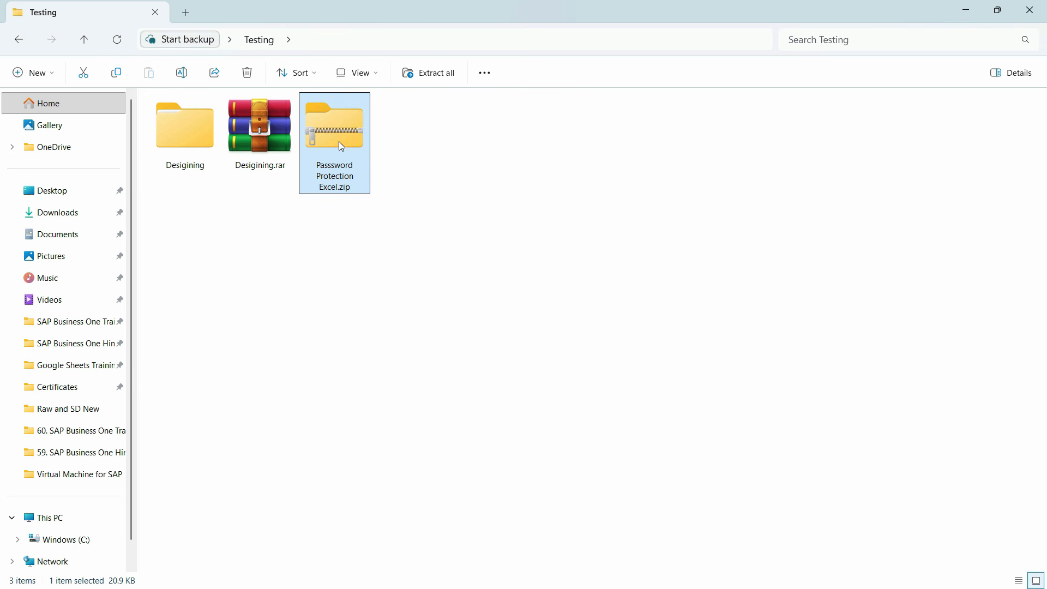
click(352, 191)
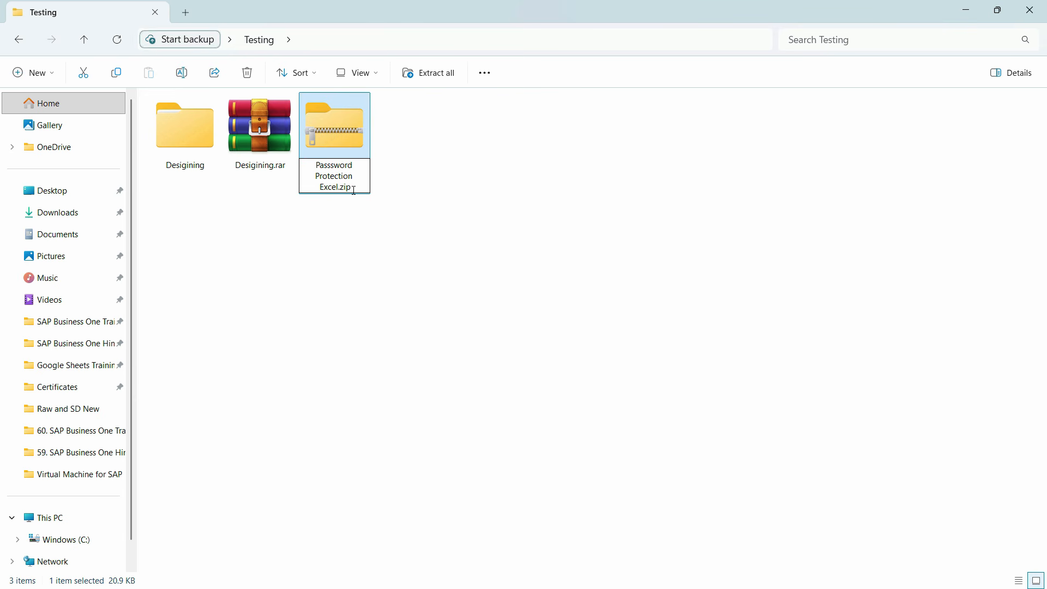
key(BackSpace)
key(BackSpace)
key(BackSpace)
text(xlsx)
key(Return)
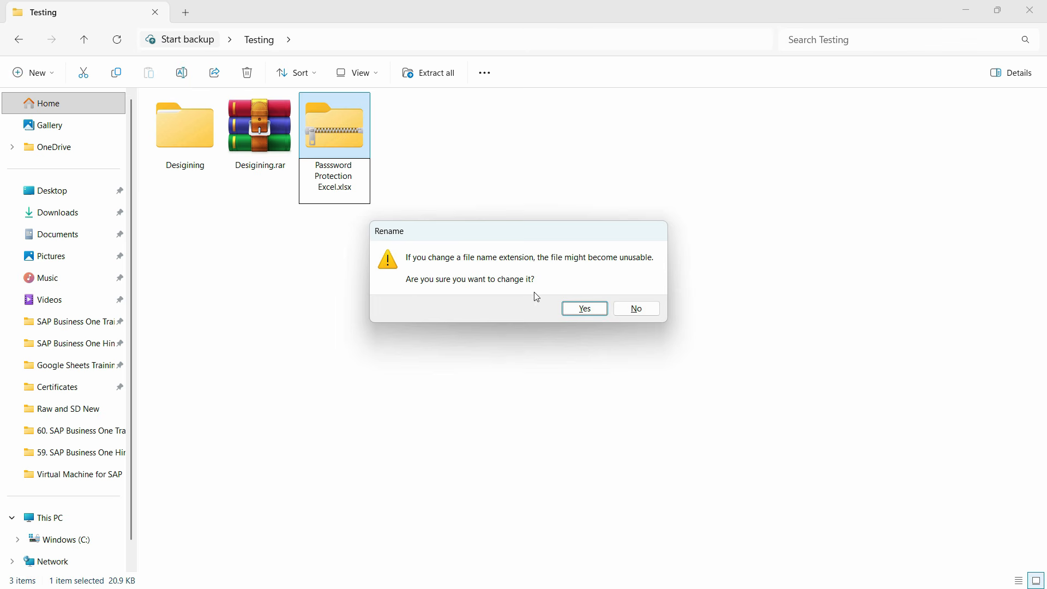
click(604, 316)
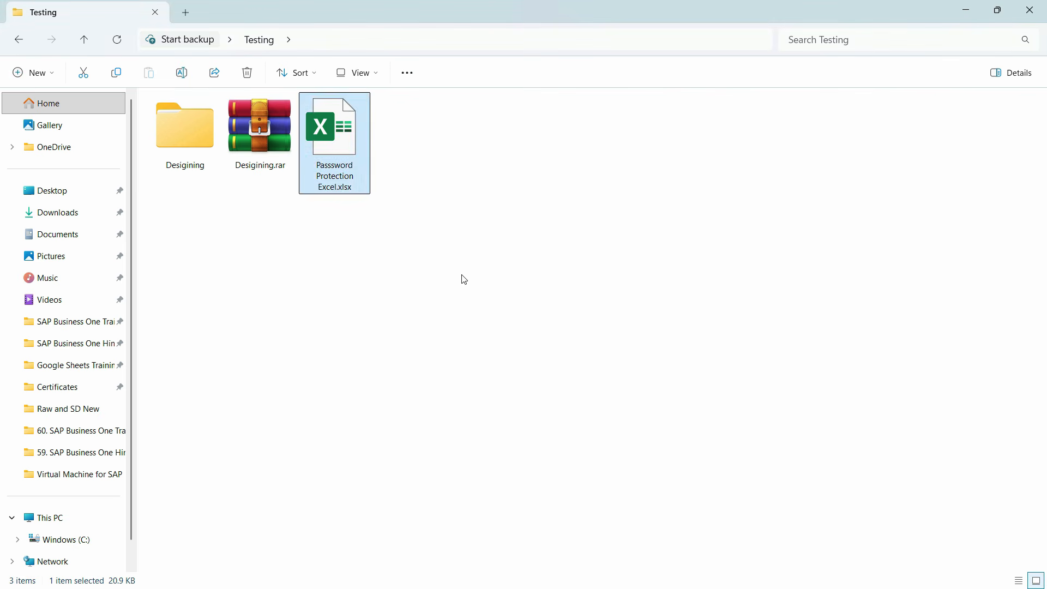
- Open Passsword Protection Excel.xlsx from the Testing folder and select cell J17 on the General Ledger Closing sheet
double_click(352, 147)
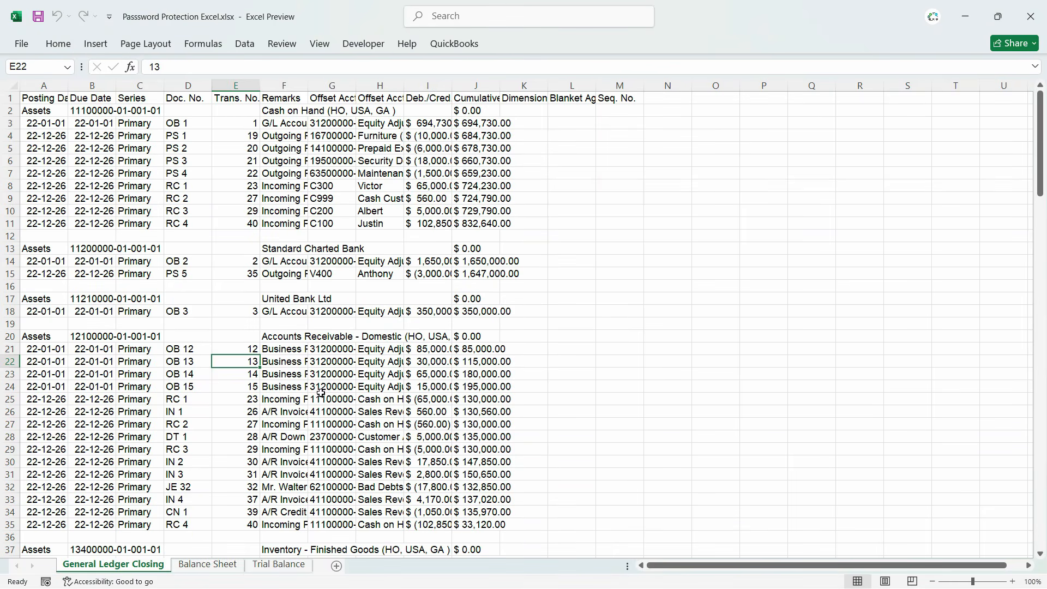
click(320, 389)
click(470, 297)
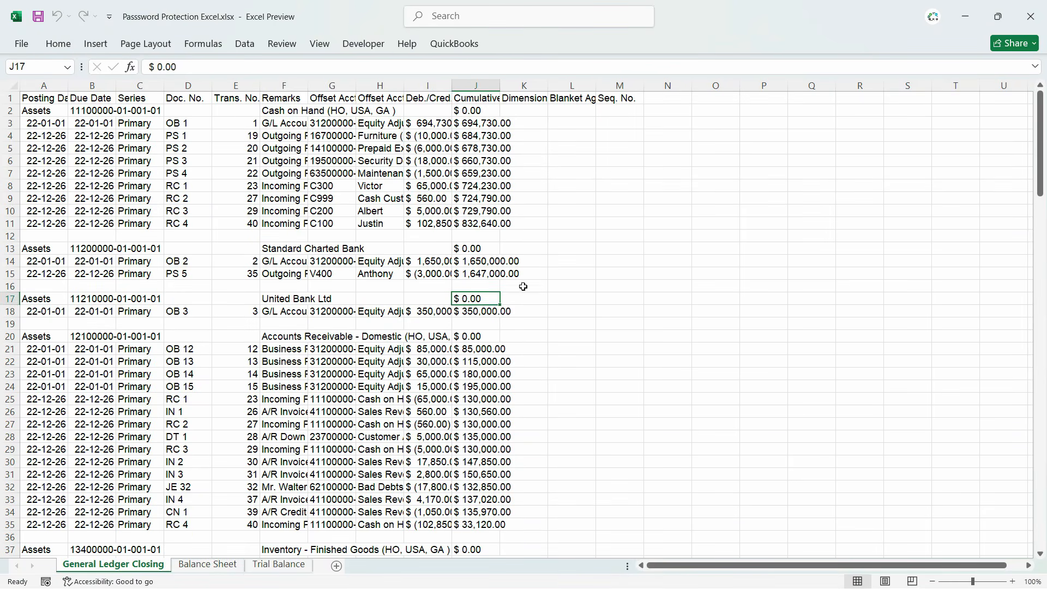
- Test editing on the General Ledger Closing sheet by entering 5151 in K16 and 62626 in K17
click(524, 286)
text(5151)
key(Return)
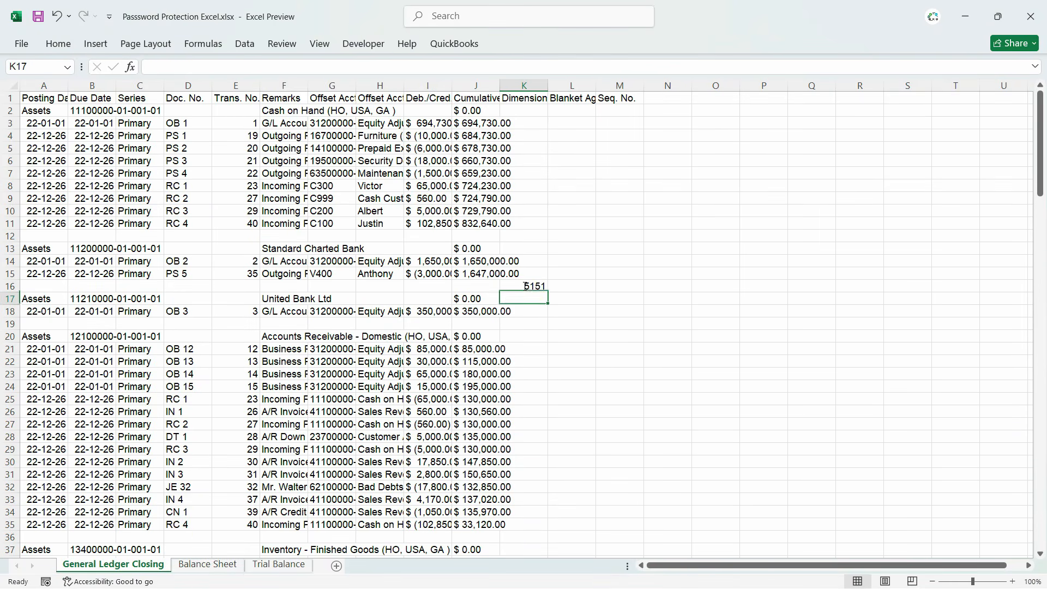
text(62626)
key(Return)
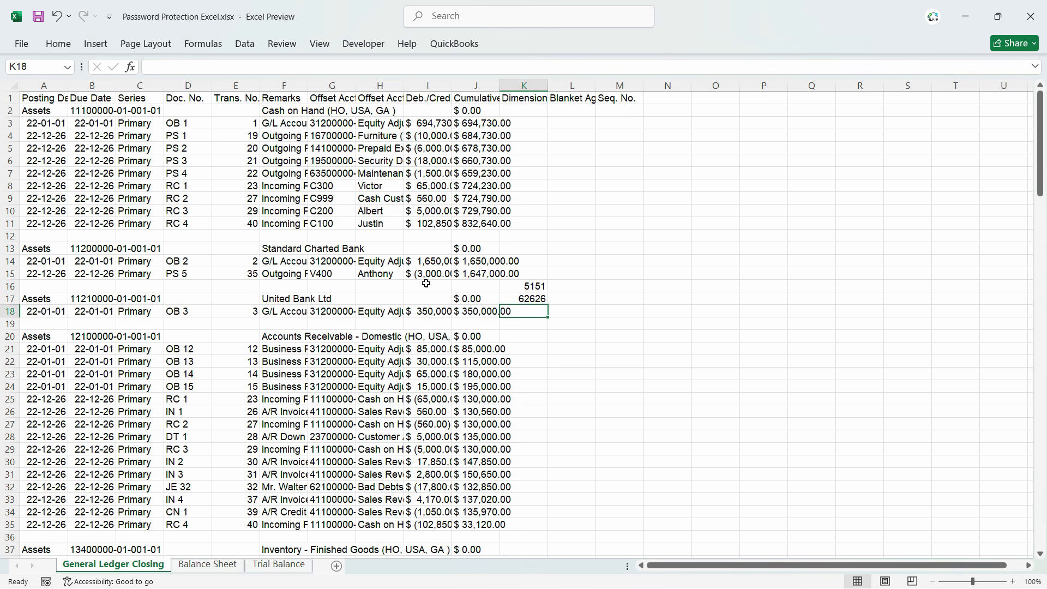
- Delete the test values from cells K16:K17
click(426, 284)
drag(393, 400, 398, 412)
click(536, 300)
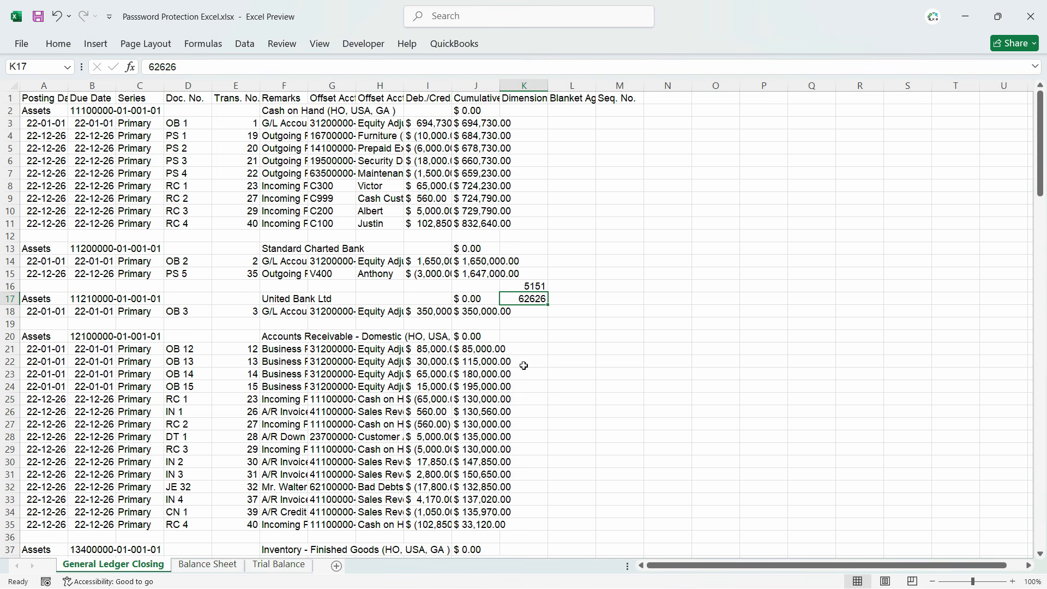
click(524, 348)
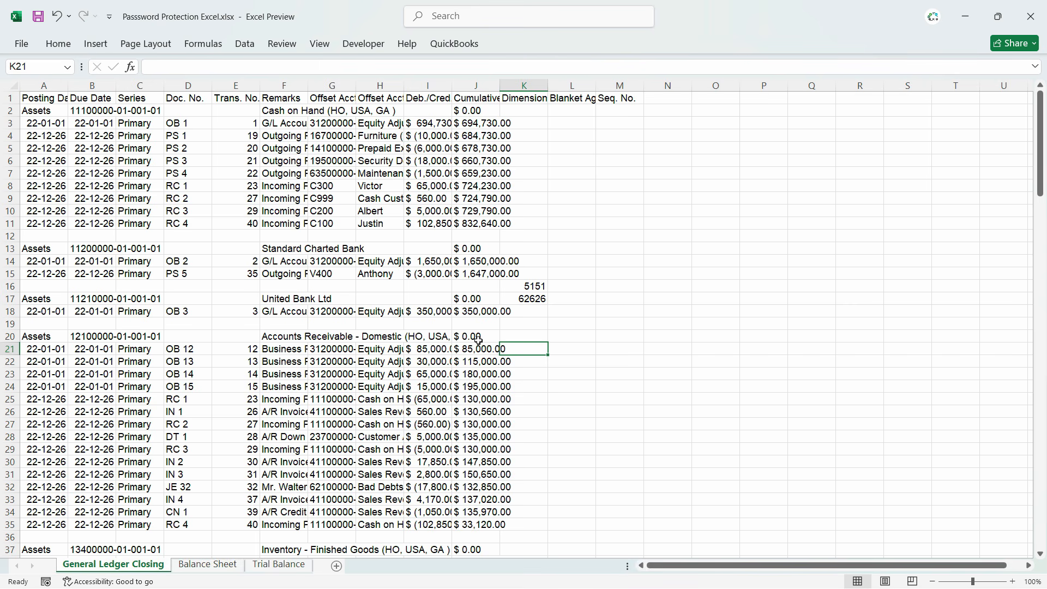
drag(534, 286, 536, 299)
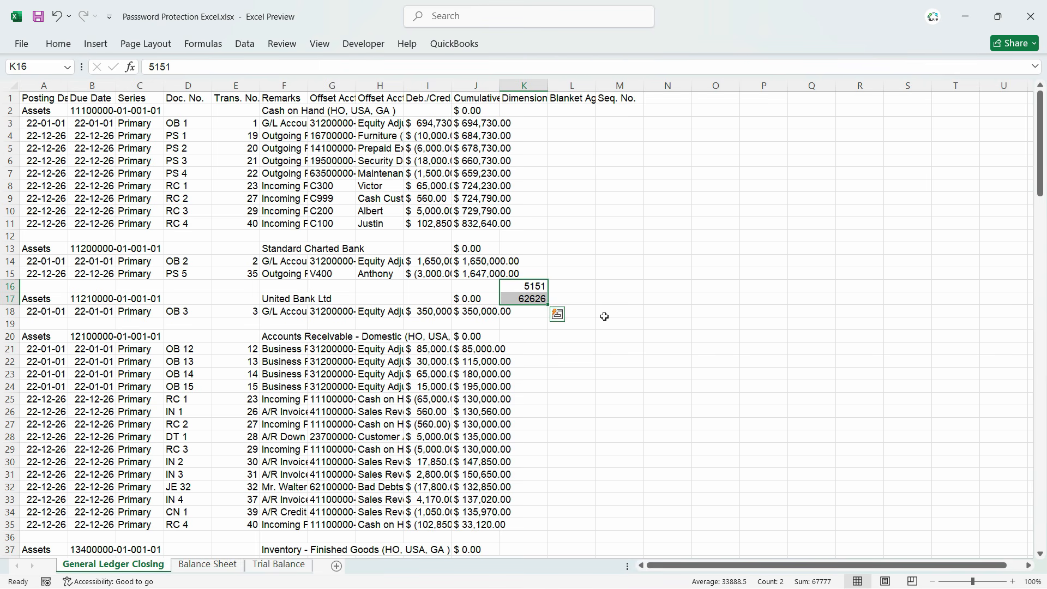
key(Delete)
click(489, 237)
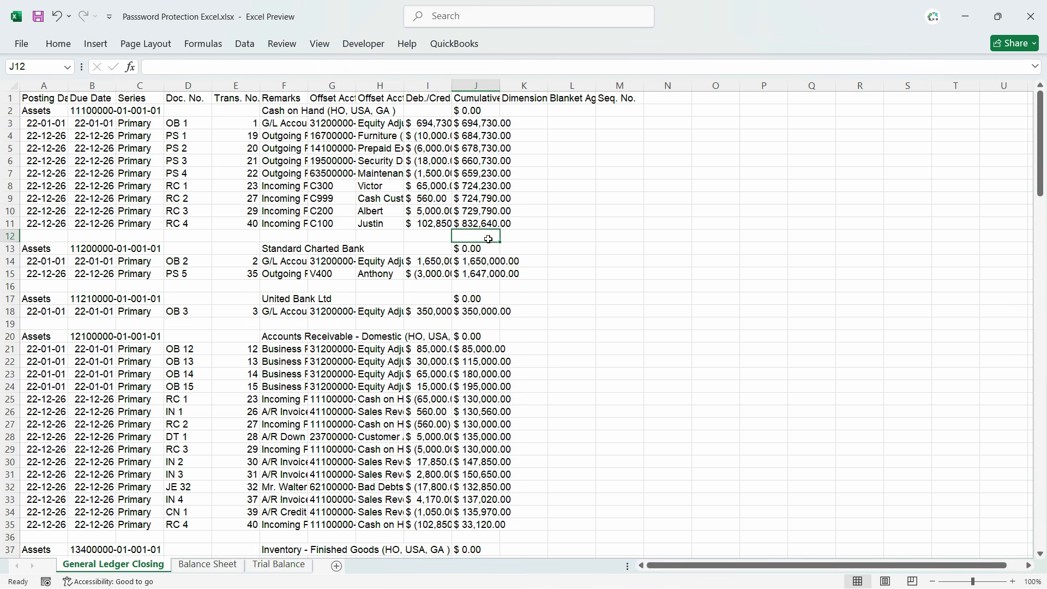